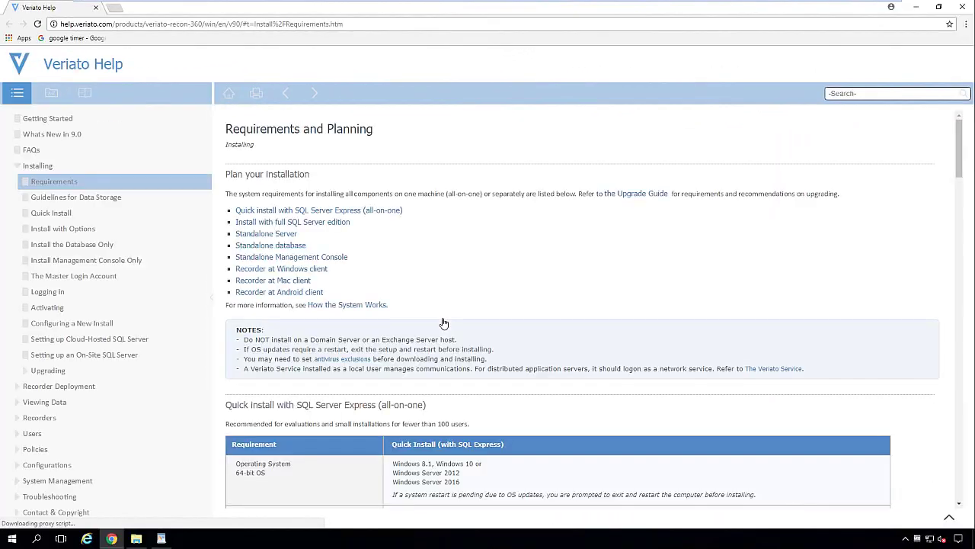
Step: Highlight the warning against installing on a domain server and the OS-update restart note
{"action": "scroll", "coordinate": [428, 318], "scroll_direction": "down", "scroll_amount": 2}
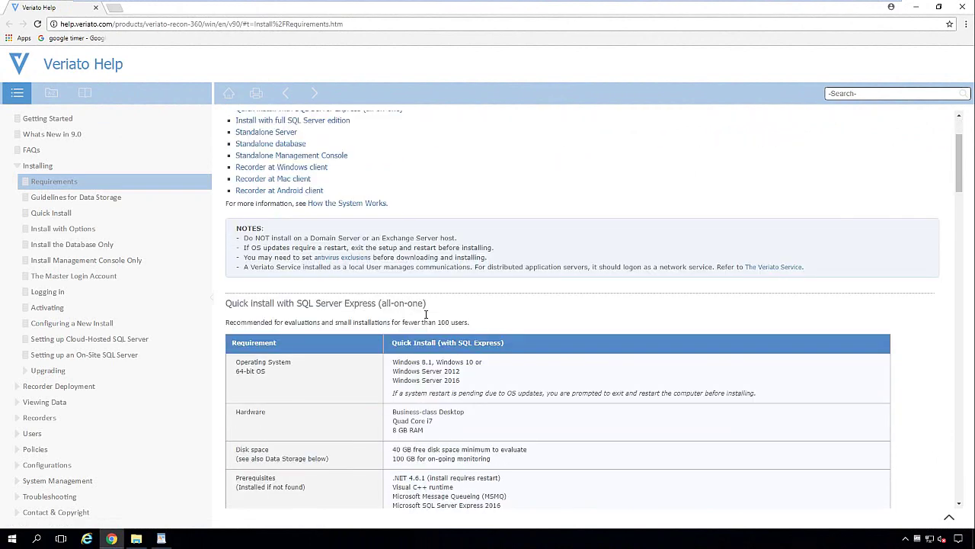
{"action": "scroll", "coordinate": [426, 314], "scroll_direction": "down", "scroll_amount": 1}
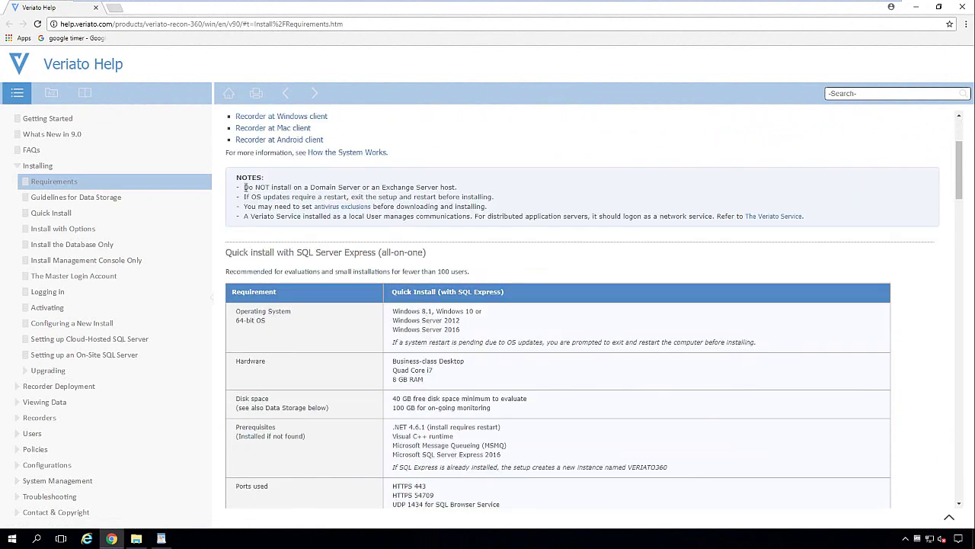
{"action": "left_click_drag", "start_coordinate": [244, 186], "coordinate": [459, 187]}
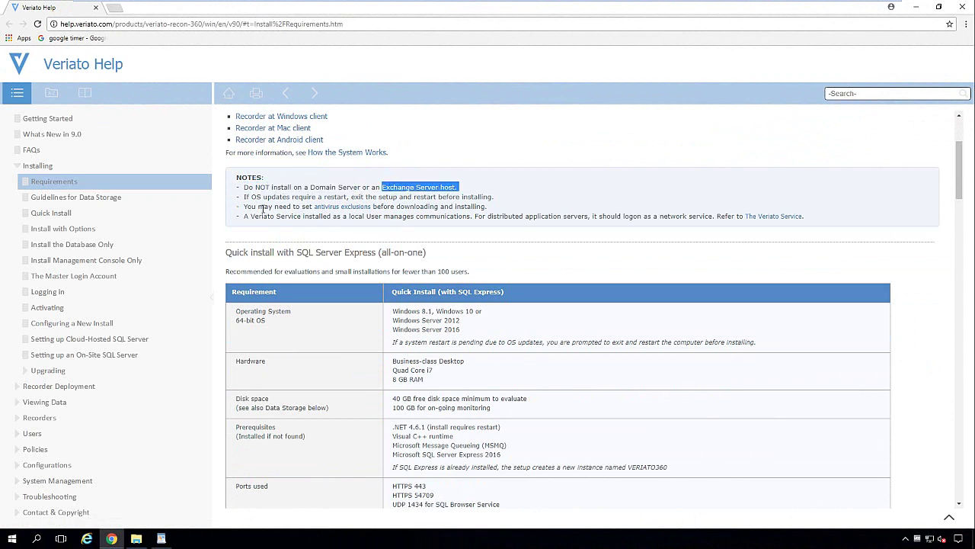
{"action": "left_click_drag", "start_coordinate": [242, 196], "coordinate": [323, 196]}
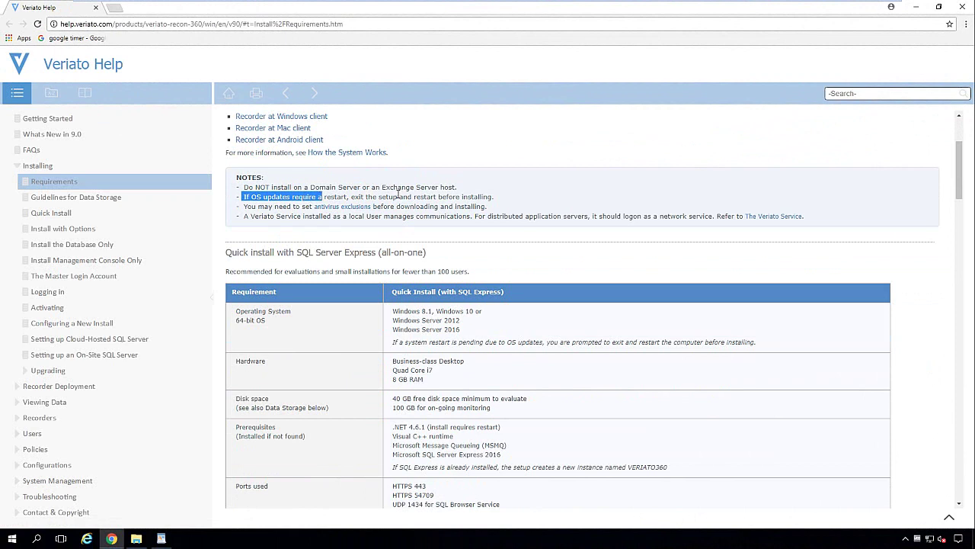
{"action": "left_click", "coordinate": [241, 206]}
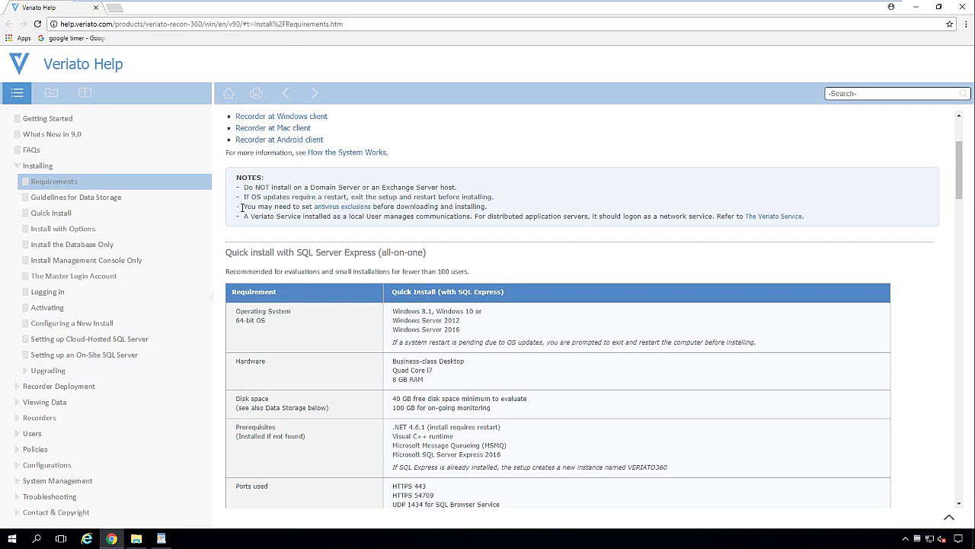
Step: Highlight the Windows 8.1/10 and Windows Server versions, hardware, disk space and 100 GB monitoring requirements
{"action": "scroll", "coordinate": [240, 206], "scroll_direction": "down", "scroll_amount": 1}
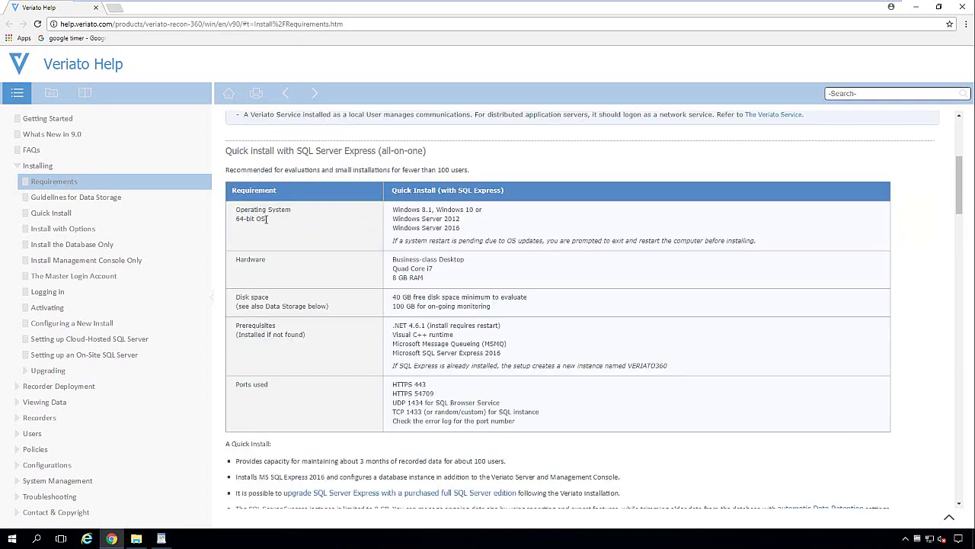
{"action": "left_click_drag", "start_coordinate": [268, 220], "coordinate": [229, 220]}
{"action": "left_click_drag", "start_coordinate": [392, 210], "coordinate": [486, 213]}
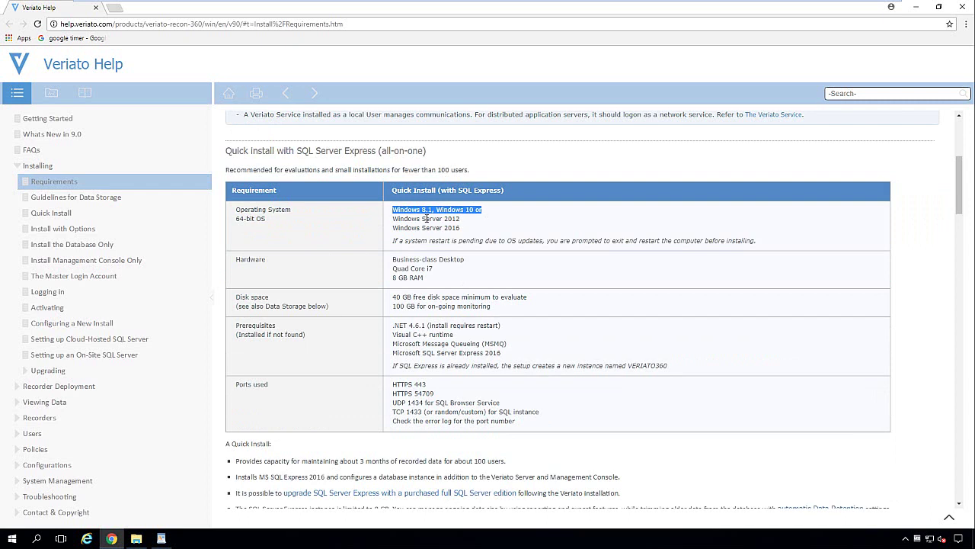
{"action": "mouse_move", "coordinate": [396, 222]}
{"action": "left_mouse_down"}
{"action": "mouse_move", "coordinate": [462, 221]}
{"action": "mouse_move", "coordinate": [394, 228]}
{"action": "left_mouse_up"}
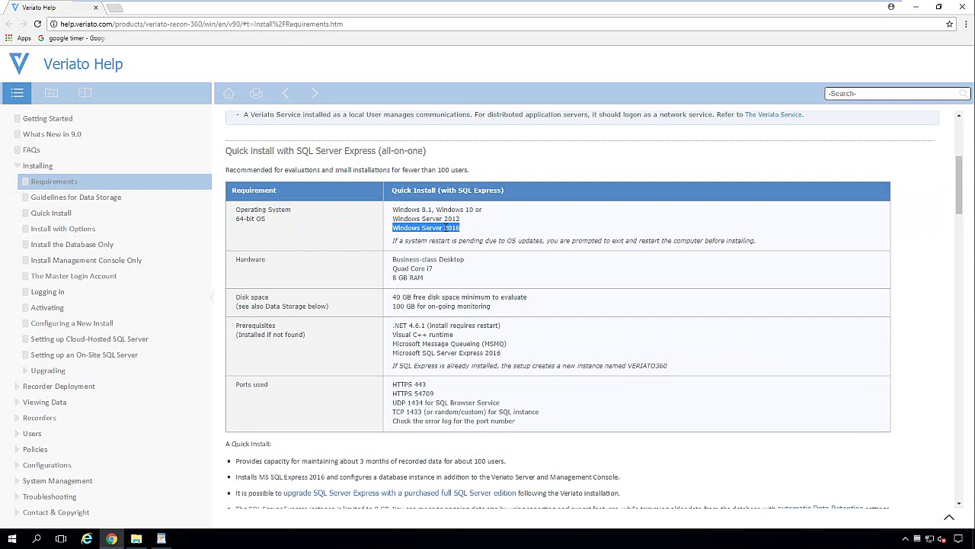
{"action": "left_click", "coordinate": [438, 256]}
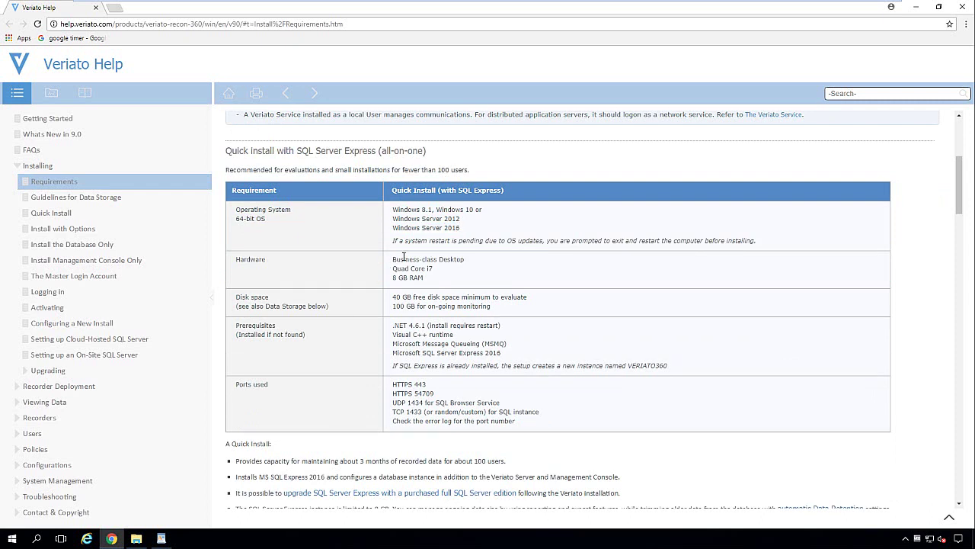
{"action": "mouse_move", "coordinate": [393, 259]}
{"action": "left_mouse_down"}
{"action": "mouse_move", "coordinate": [458, 259]}
{"action": "mouse_move", "coordinate": [391, 270]}
{"action": "mouse_move", "coordinate": [423, 278]}
{"action": "mouse_move", "coordinate": [393, 277]}
{"action": "left_mouse_up"}
{"action": "left_click_drag", "start_coordinate": [393, 297], "coordinate": [520, 307]}
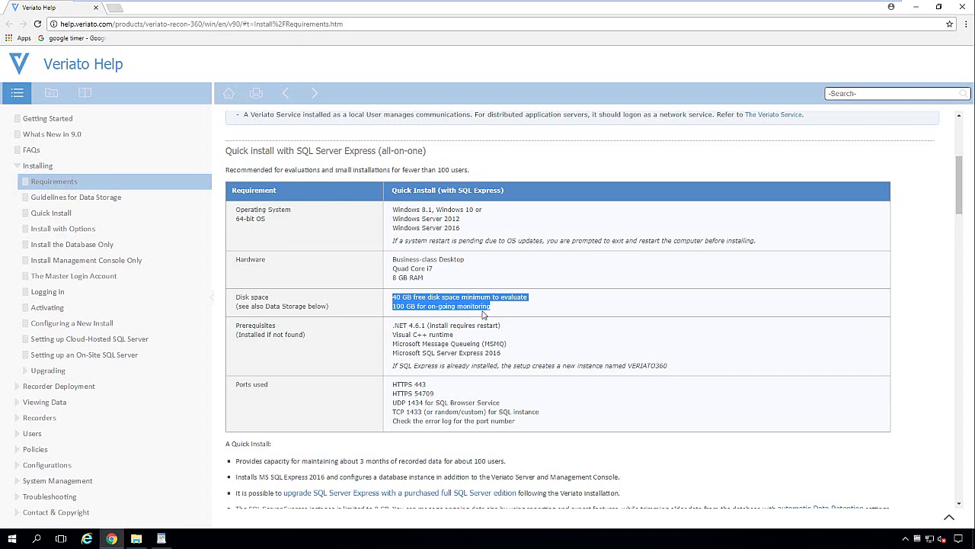
{"action": "left_click_drag", "start_coordinate": [493, 310], "coordinate": [395, 309]}
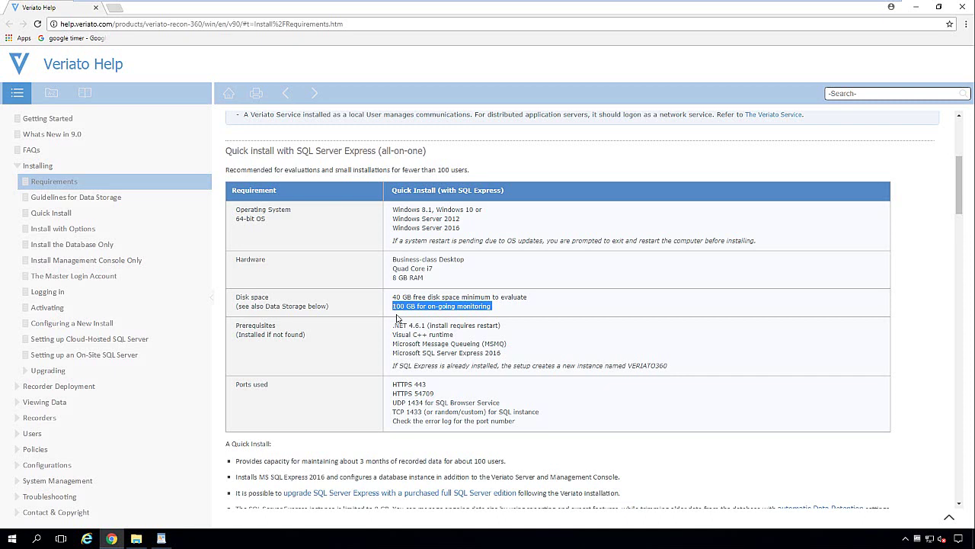
Step: Highlight the .NET 4.6.1 and other prerequisites, HTTPS port 443 and the remaining required ports
{"action": "triple_click", "coordinate": [394, 328]}
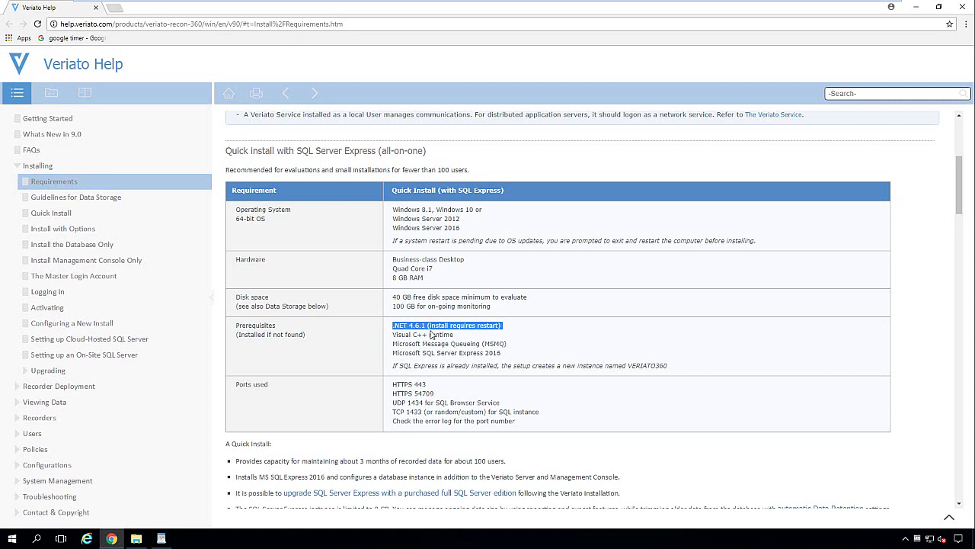
{"action": "left_click_drag", "start_coordinate": [393, 334], "coordinate": [513, 355]}
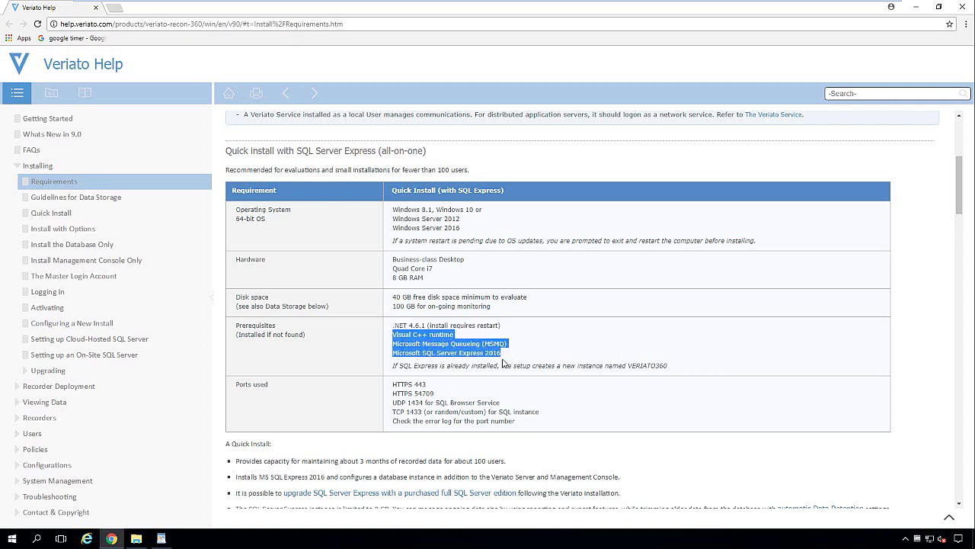
{"action": "left_click_drag", "start_coordinate": [393, 384], "coordinate": [428, 385]}
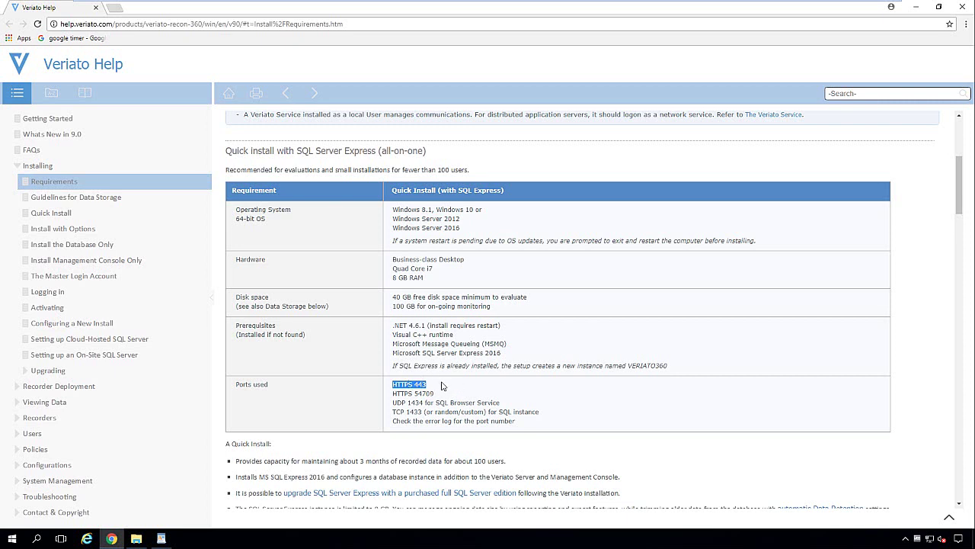
{"action": "left_click", "coordinate": [435, 388]}
{"action": "left_click_drag", "start_coordinate": [432, 387], "coordinate": [413, 386]}
{"action": "left_click_drag", "start_coordinate": [392, 393], "coordinate": [543, 414]}
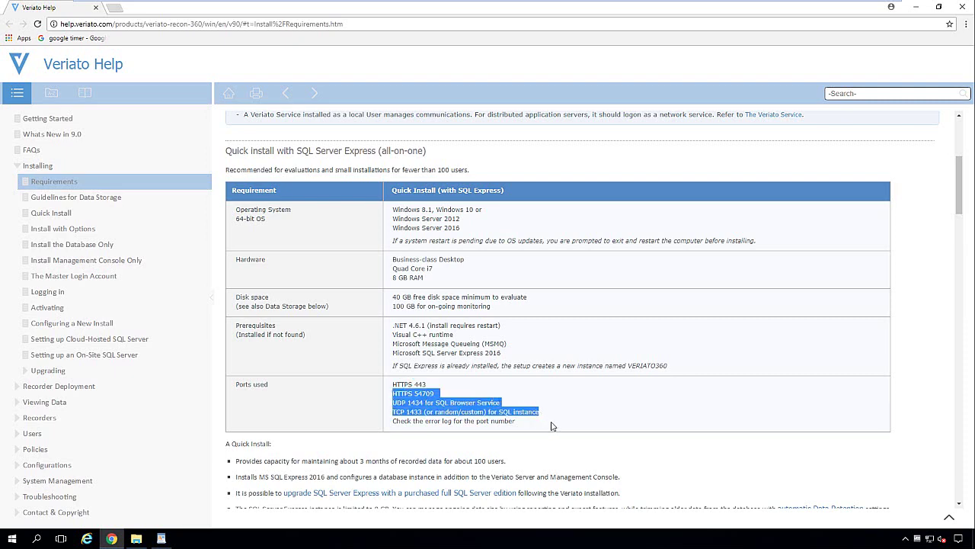
{"action": "scroll", "coordinate": [552, 425], "scroll_direction": "up", "scroll_amount": 2}
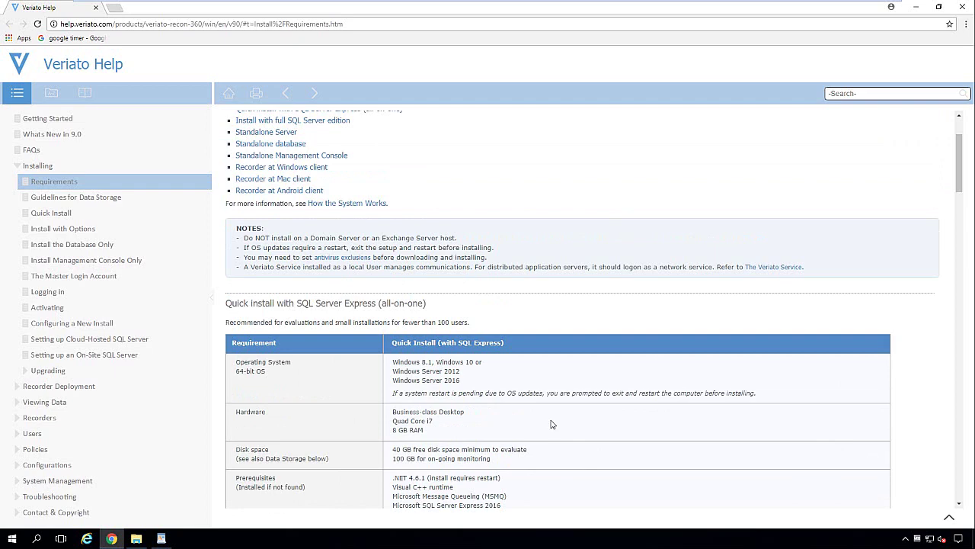
Step: Open the Exclude the Server from Scanning topic and highlight the risk-name heading and Symantec/Trend Micro examples
{"action": "left_click", "coordinate": [325, 260]}
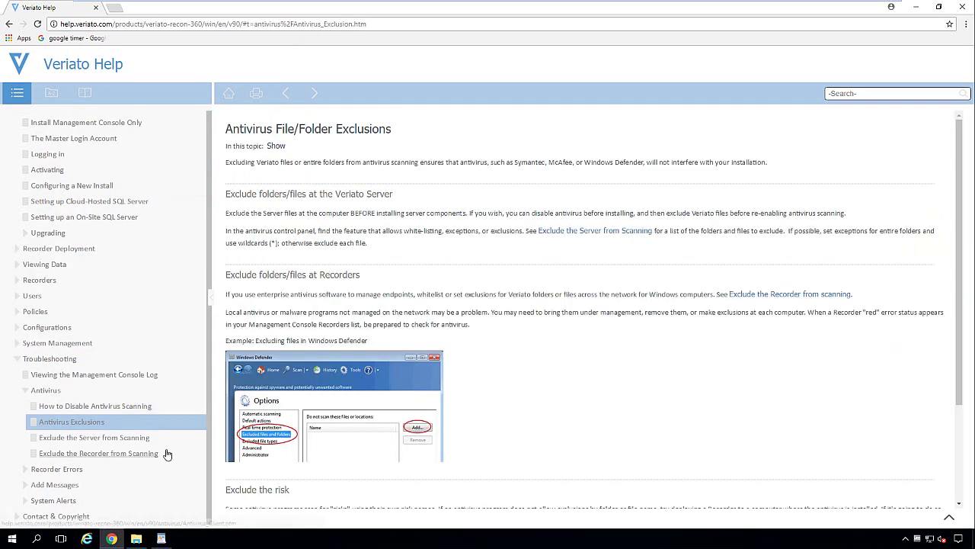
{"action": "left_click", "coordinate": [59, 443]}
{"action": "scroll", "coordinate": [453, 372], "scroll_direction": "down", "scroll_amount": 1}
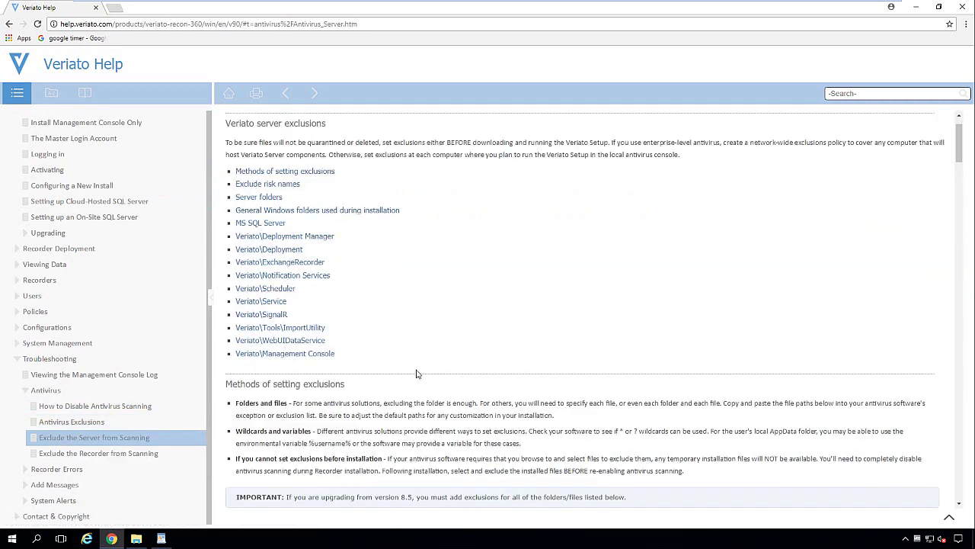
{"action": "scroll", "coordinate": [416, 373], "scroll_direction": "down", "scroll_amount": 4}
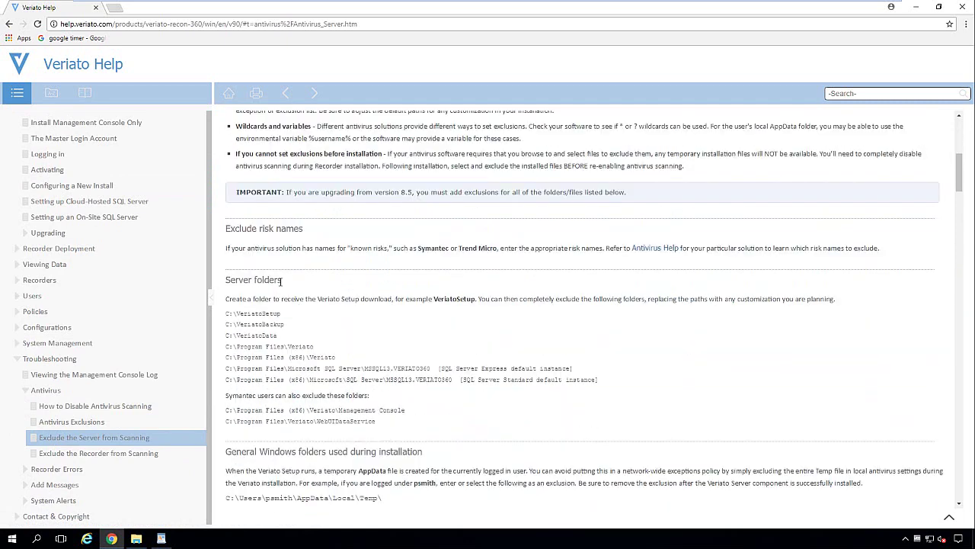
{"action": "left_click_drag", "start_coordinate": [227, 228], "coordinate": [304, 230]}
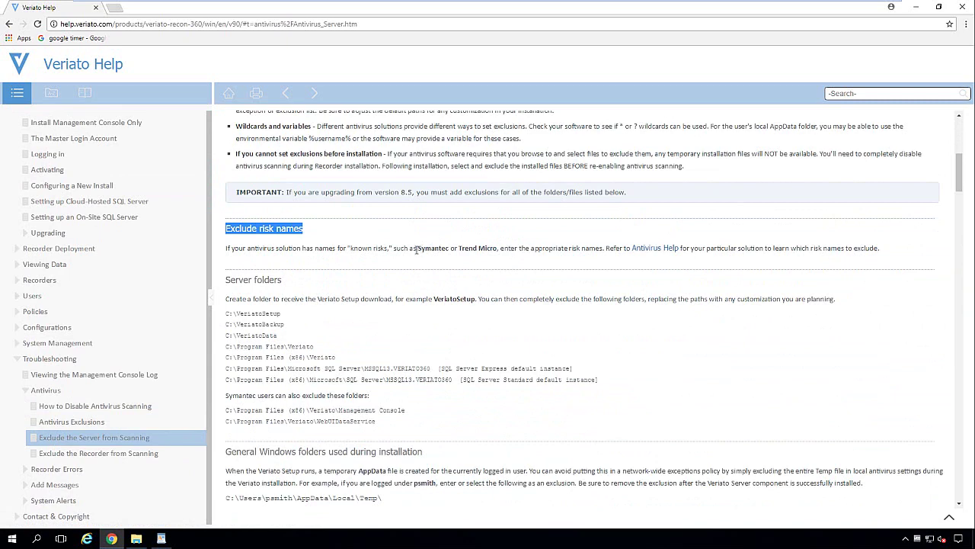
{"action": "left_click_drag", "start_coordinate": [419, 248], "coordinate": [497, 248]}
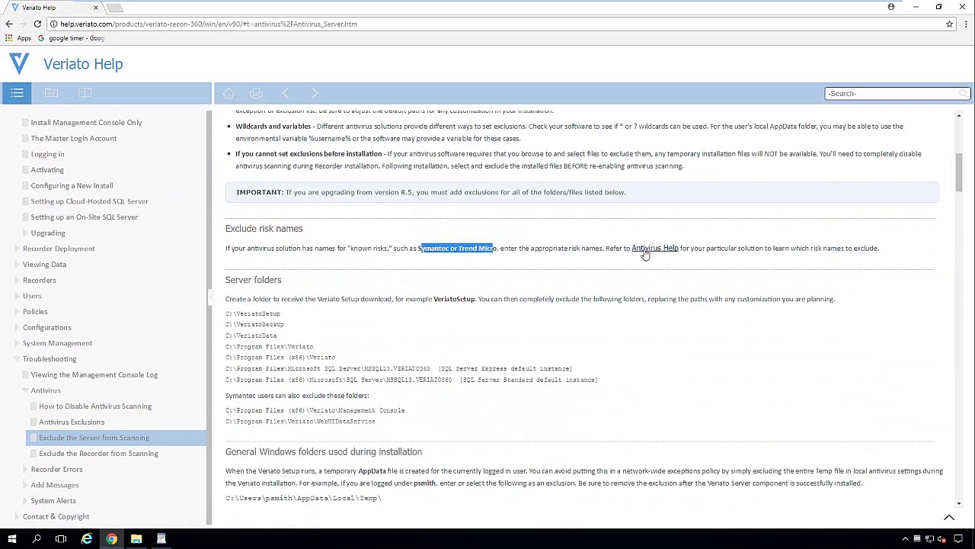
{"action": "left_click", "coordinate": [406, 312]}
Step: Highlight the Server folders heading and the list of server folders to exclude
{"action": "scroll", "coordinate": [406, 311], "scroll_direction": "down", "scroll_amount": 1}
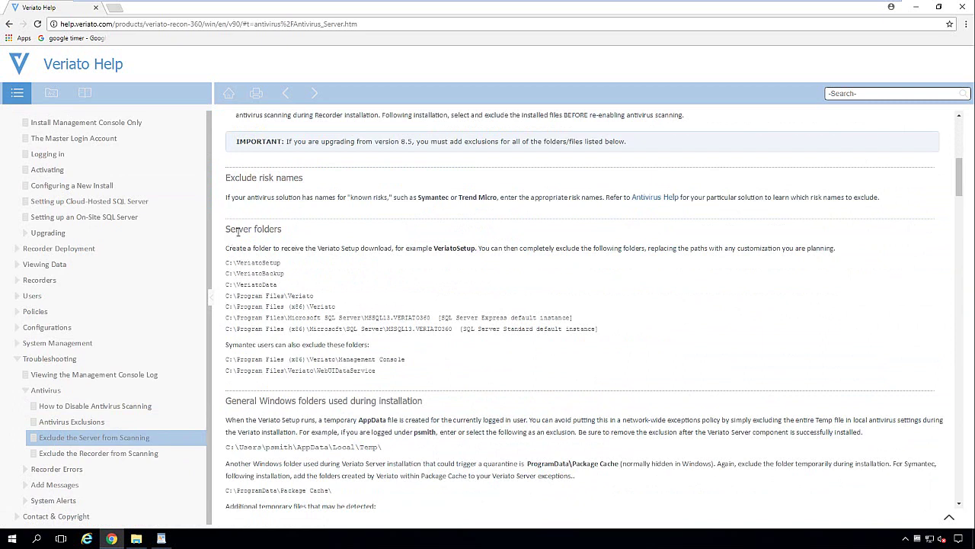
{"action": "left_click_drag", "start_coordinate": [225, 228], "coordinate": [283, 228]}
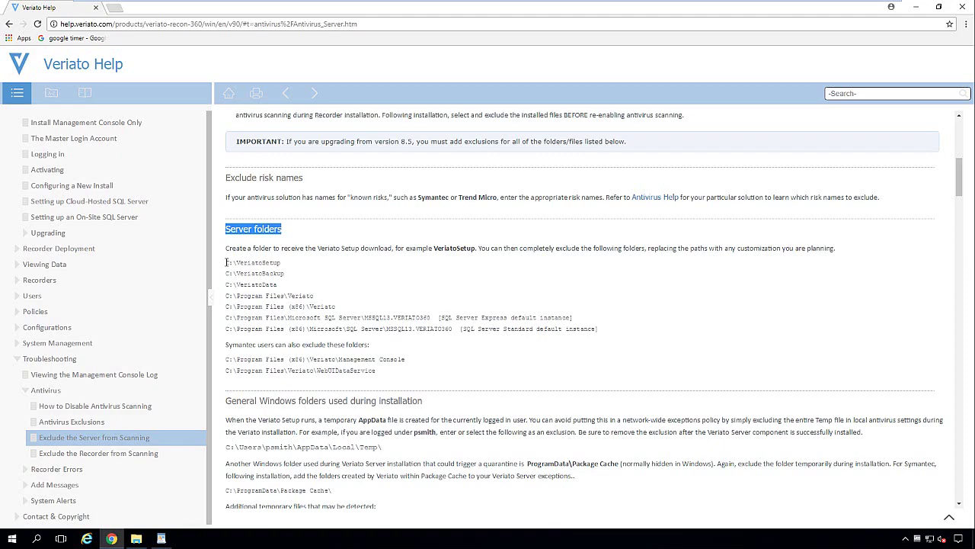
{"action": "left_click_drag", "start_coordinate": [227, 262], "coordinate": [374, 337]}
{"action": "scroll", "coordinate": [374, 336], "scroll_direction": "down", "scroll_amount": 6}
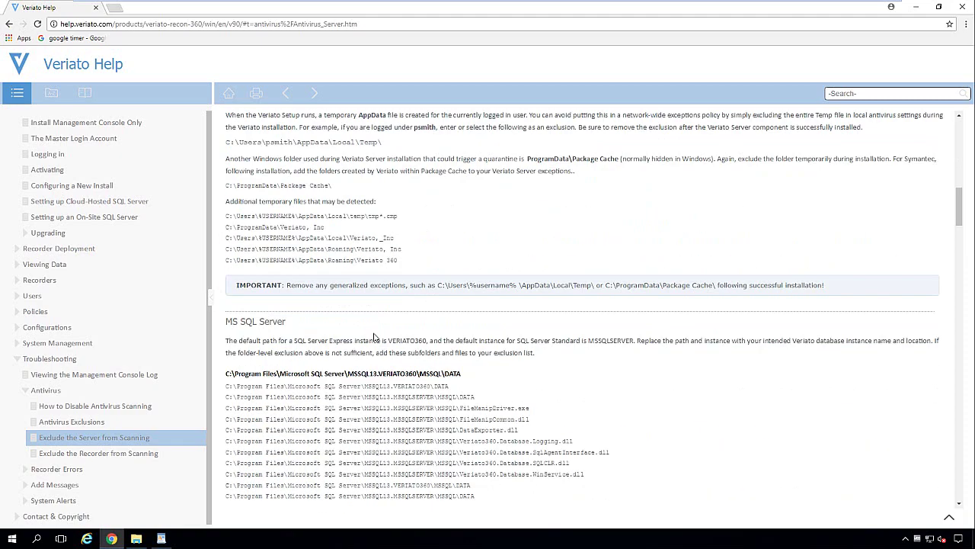
{"action": "scroll", "coordinate": [375, 337], "scroll_direction": "down", "scroll_amount": 1}
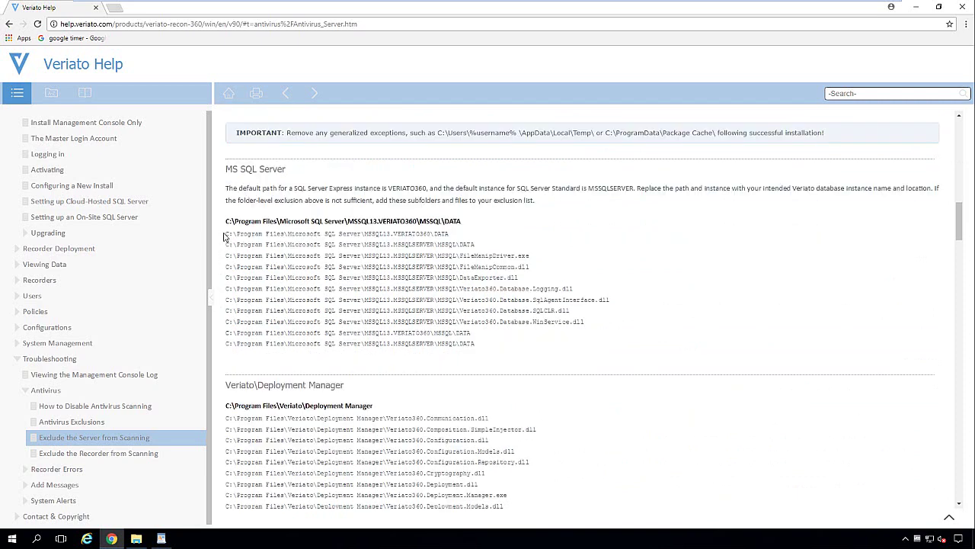
{"action": "left_click_drag", "start_coordinate": [227, 233], "coordinate": [534, 376]}
Step: Scroll to the end of the page and back up to the WebUIDataService files
{"action": "scroll", "coordinate": [533, 377], "scroll_direction": "down", "scroll_amount": 3}
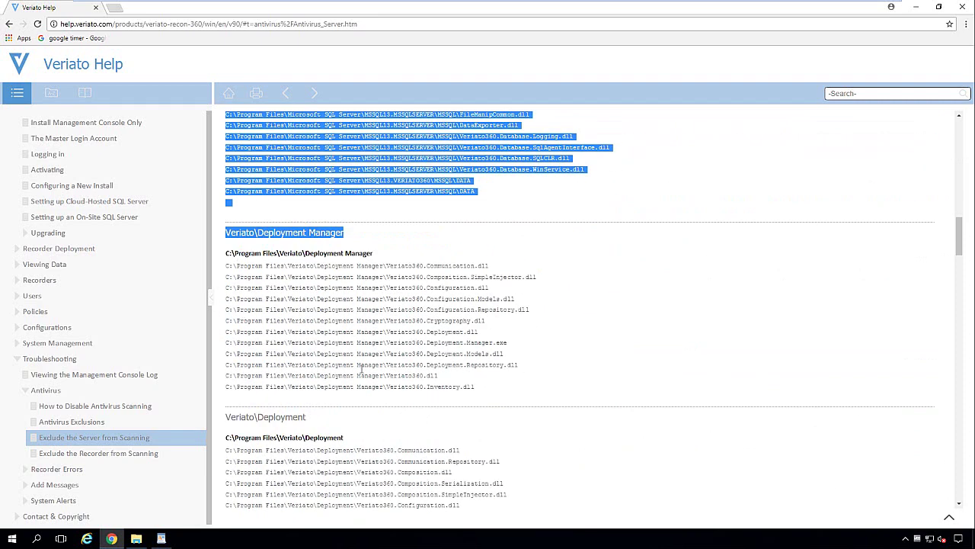
{"action": "scroll", "coordinate": [361, 364], "scroll_direction": "down", "scroll_amount": 3}
{"action": "scroll", "coordinate": [365, 366], "scroll_direction": "down", "scroll_amount": 15}
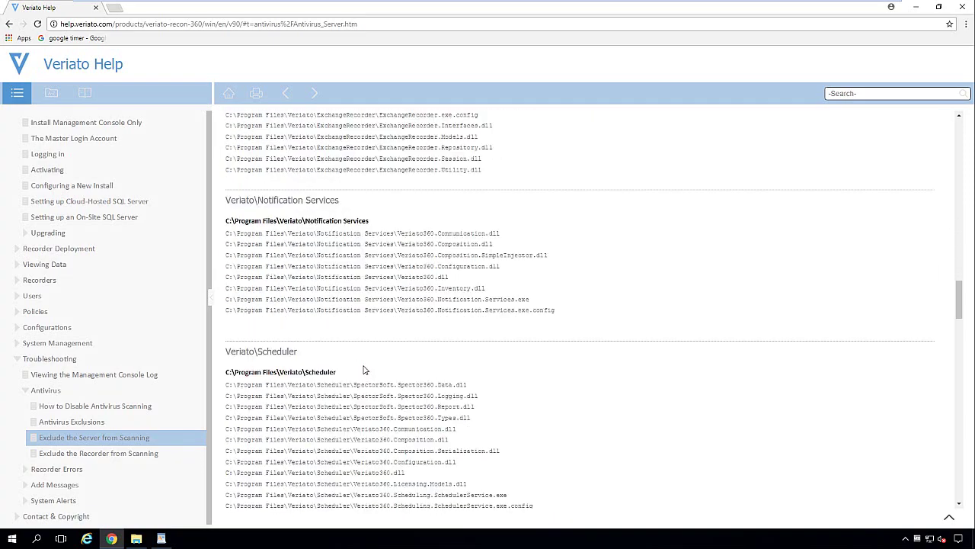
{"action": "scroll", "coordinate": [364, 368], "scroll_direction": "down", "scroll_amount": 13}
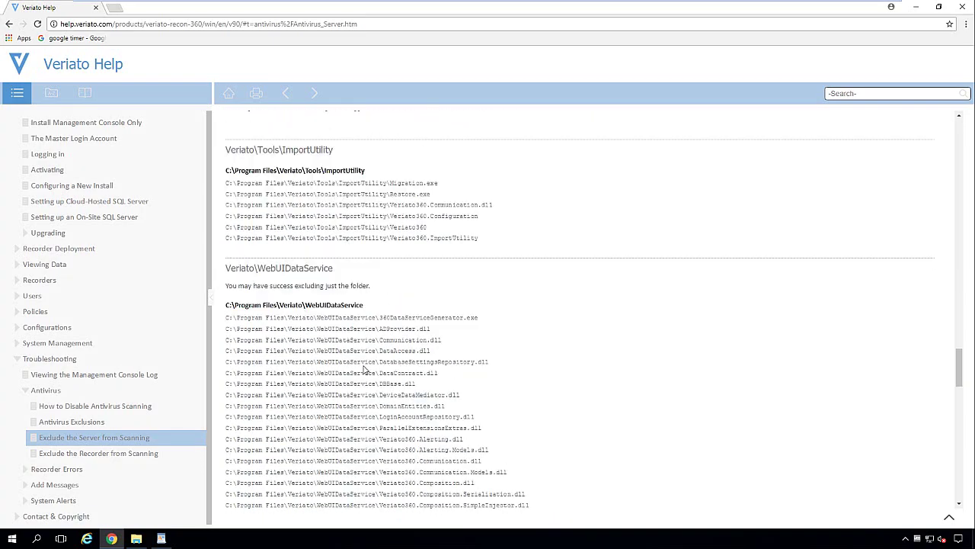
{"action": "scroll", "coordinate": [364, 366], "scroll_direction": "down", "scroll_amount": 14}
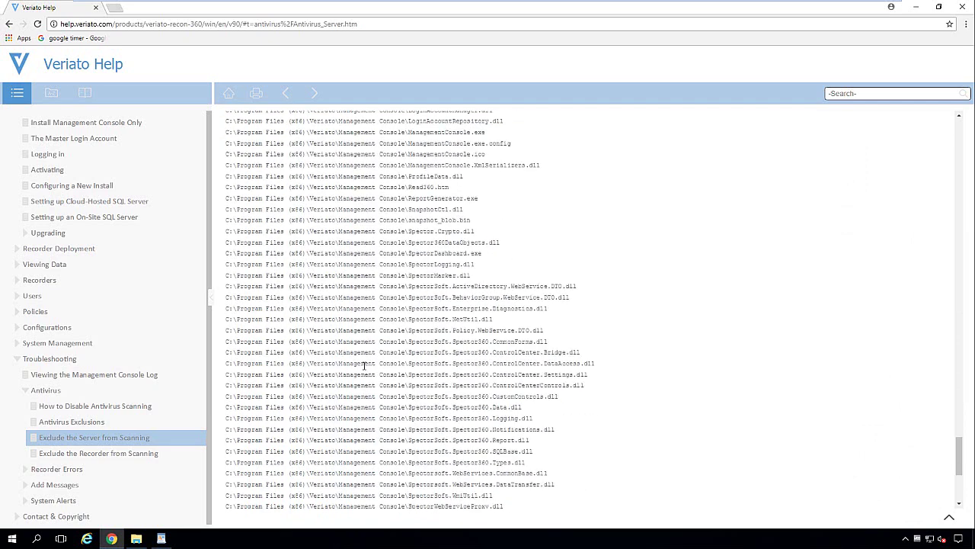
{"action": "scroll", "coordinate": [364, 366], "scroll_direction": "up", "scroll_amount": 10}
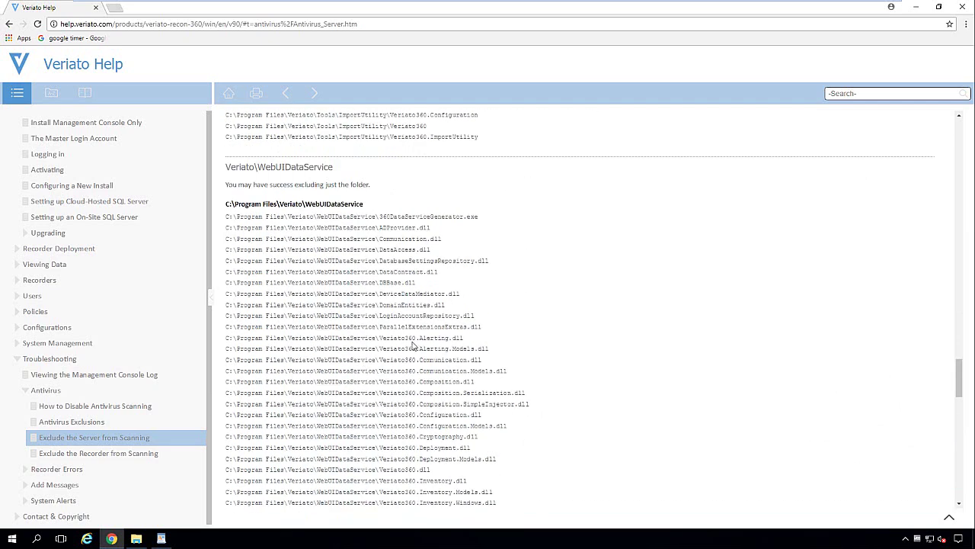
Step: From the WordPad V360 overview, follow the Data Storage Considerations link and allow it to open in Chrome
{"action": "left_click", "coordinate": [916, 7]}
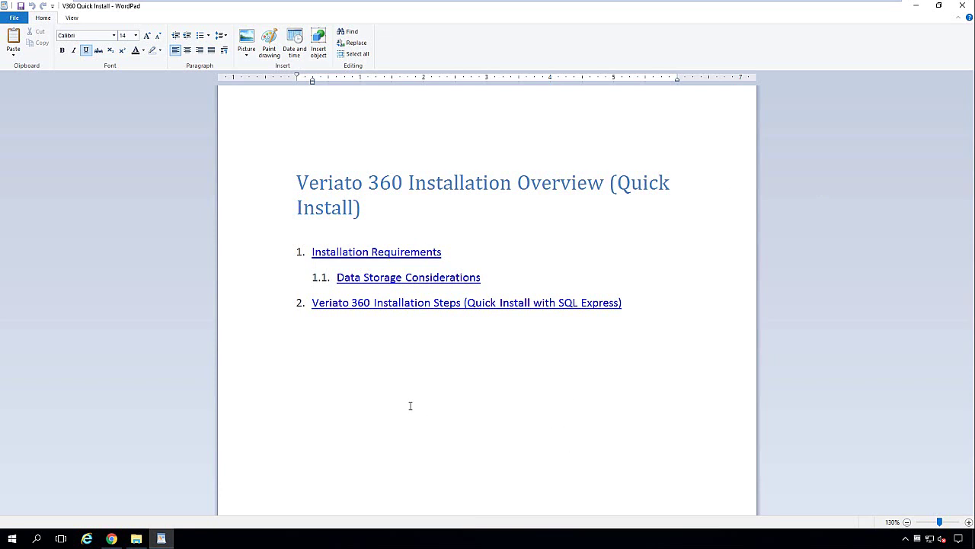
{"action": "left_click", "coordinate": [393, 280]}
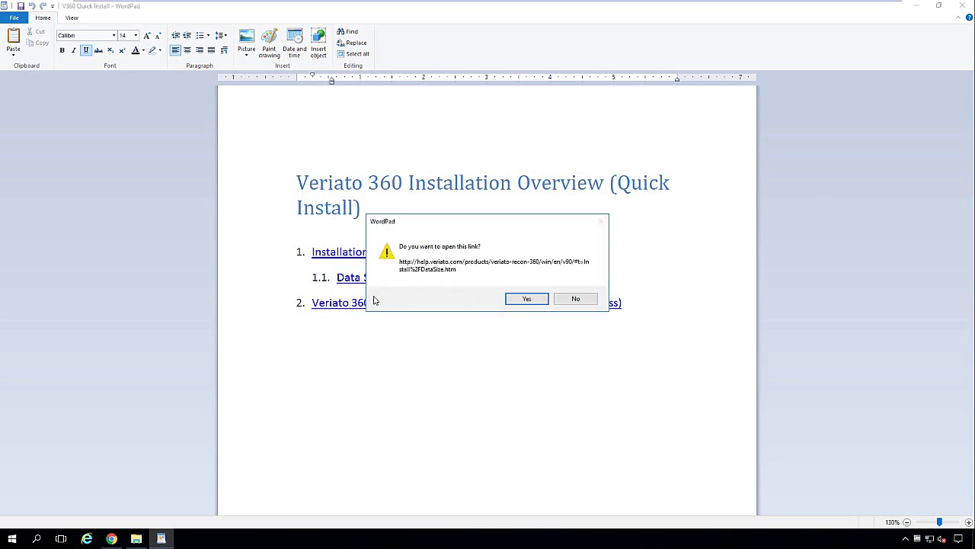
{"action": "left_click", "coordinate": [527, 298]}
{"action": "scroll", "coordinate": [510, 305], "scroll_direction": "down", "scroll_amount": 2}
Step: Highlight the per-user daily storage figures: .4 MB Recon, 1 MB database, 36 MB screenshots every 30 seconds
{"action": "scroll", "coordinate": [509, 305], "scroll_direction": "down", "scroll_amount": 3}
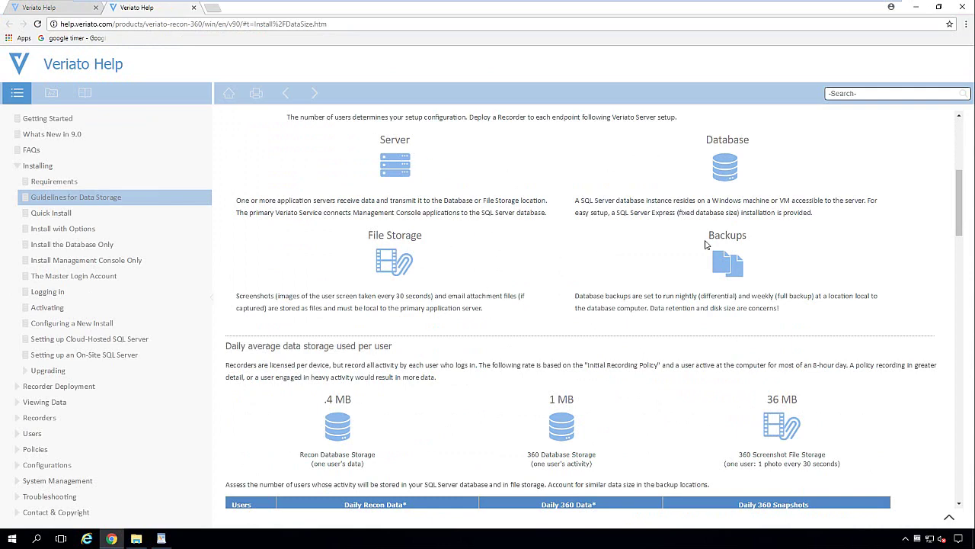
{"action": "scroll", "coordinate": [533, 320], "scroll_direction": "down", "scroll_amount": 2}
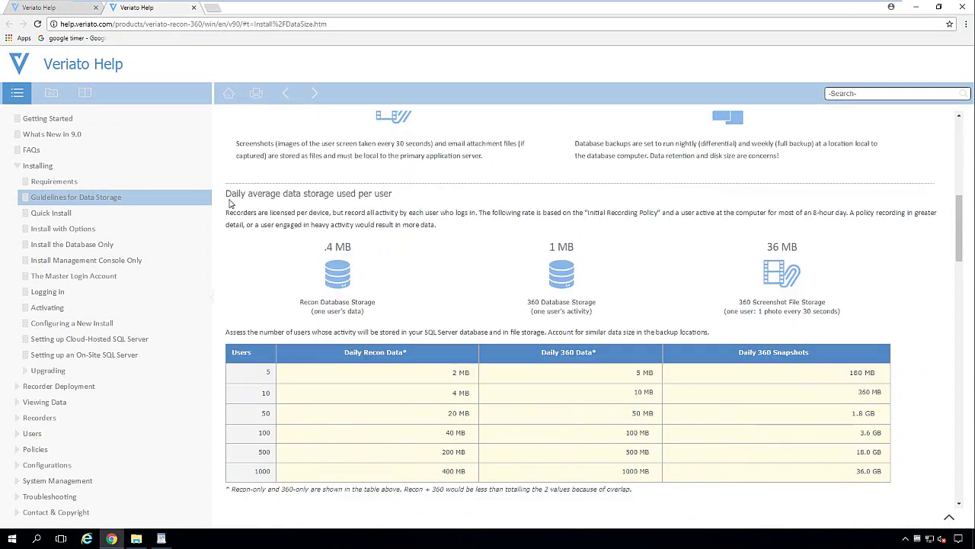
{"action": "left_click_drag", "start_coordinate": [225, 198], "coordinate": [395, 198]}
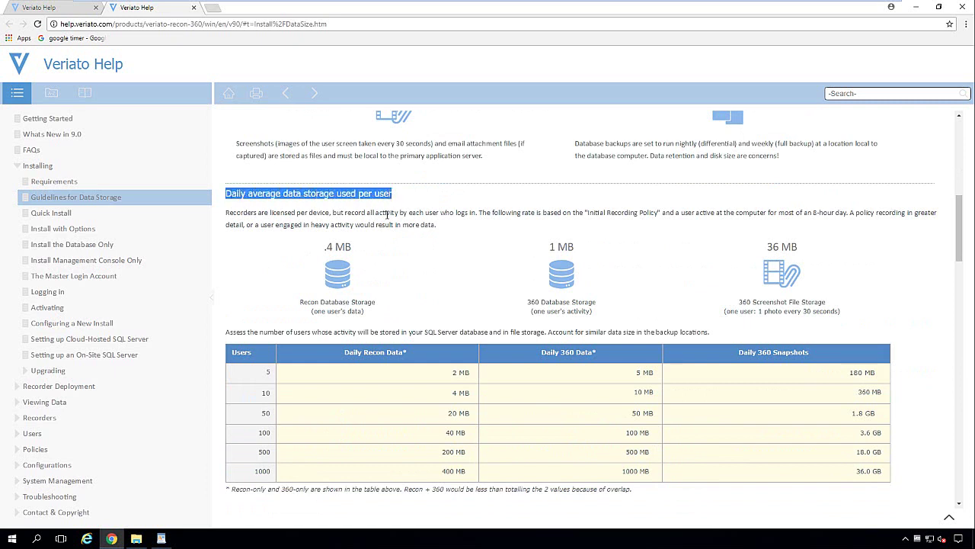
{"action": "scroll", "coordinate": [387, 214], "scroll_direction": "down", "scroll_amount": 1}
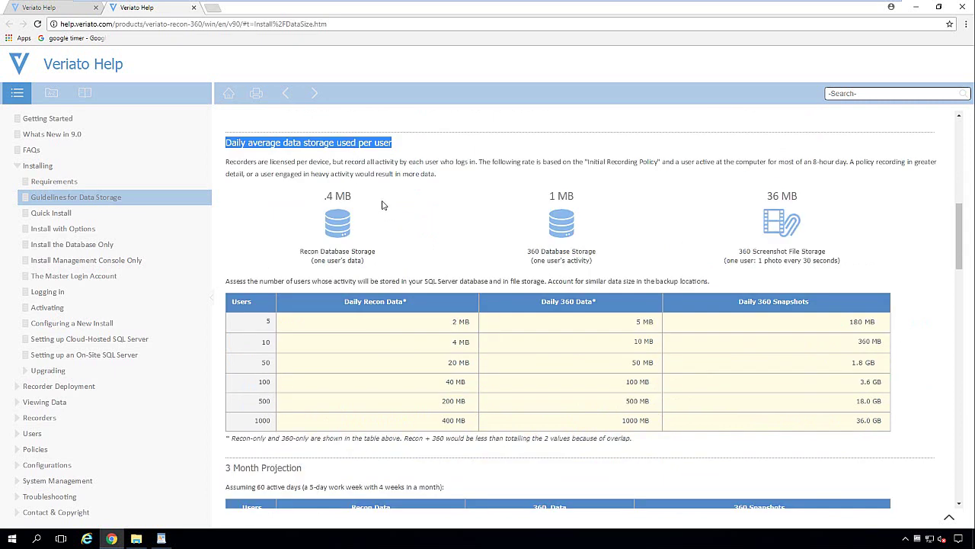
{"action": "left_click_drag", "start_coordinate": [365, 202], "coordinate": [317, 201]}
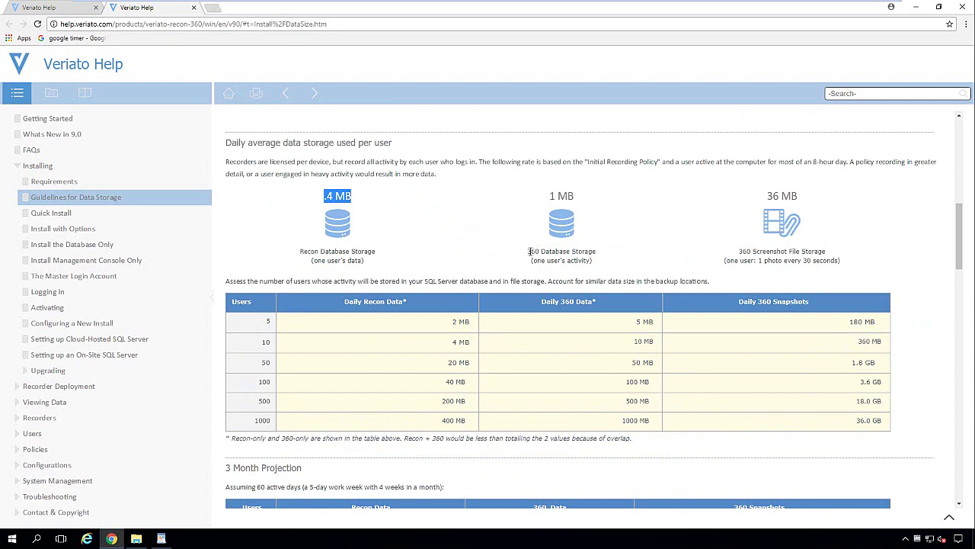
{"action": "left_click_drag", "start_coordinate": [526, 251], "coordinate": [602, 252]}
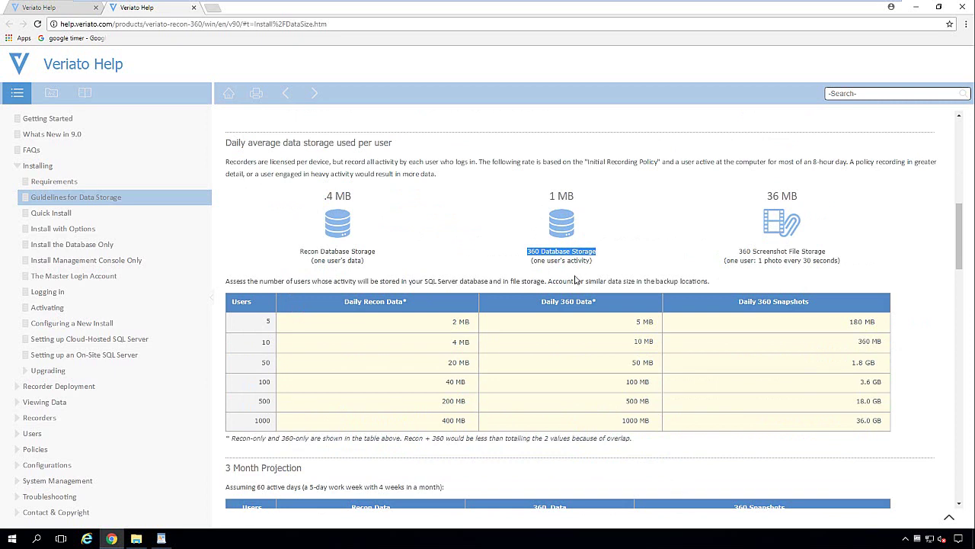
{"action": "left_click_drag", "start_coordinate": [548, 196], "coordinate": [580, 200]}
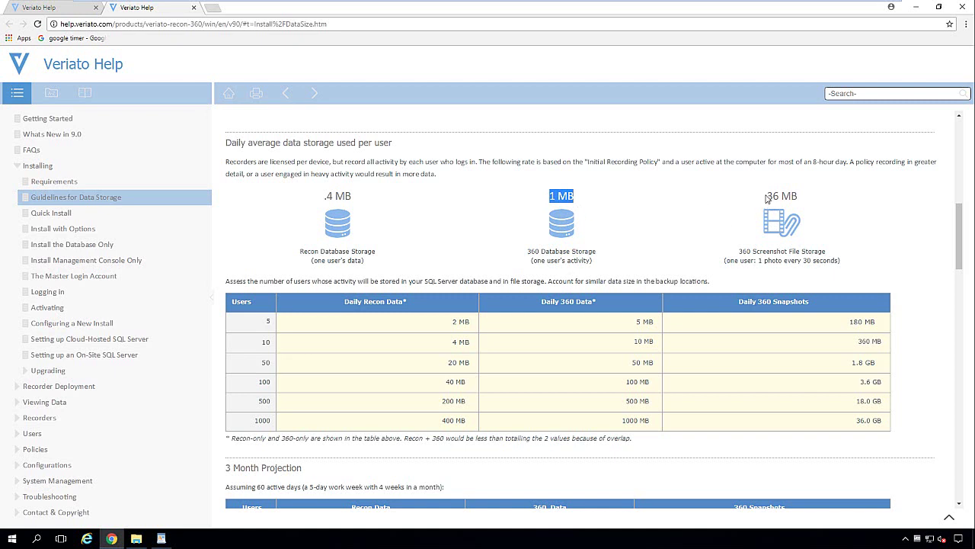
{"action": "left_click_drag", "start_coordinate": [767, 197], "coordinate": [805, 199]}
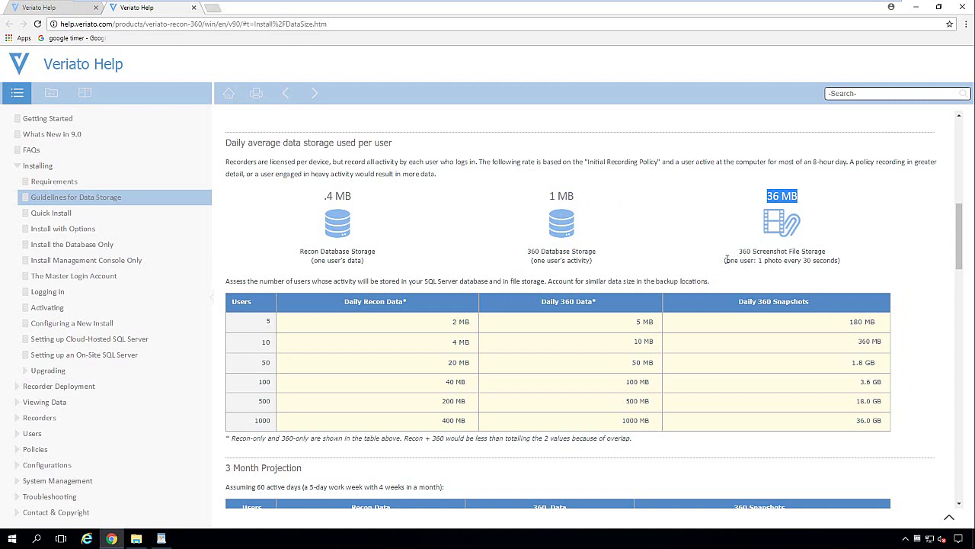
{"action": "left_click_drag", "start_coordinate": [727, 259], "coordinate": [843, 261]}
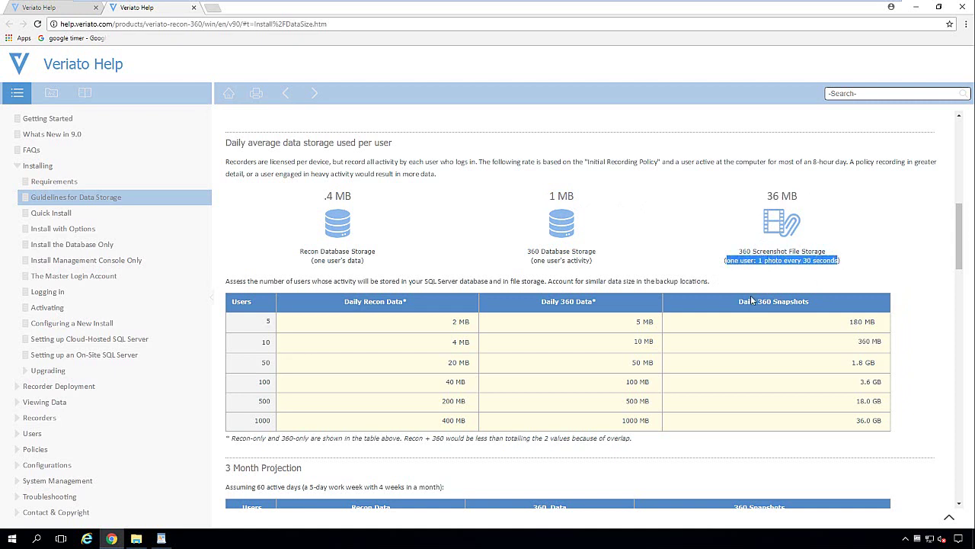
Step: Highlight the 3 Month Projection heading, the SQL Server Express and Cloud SQL Server options
{"action": "scroll", "coordinate": [750, 295], "scroll_direction": "down", "scroll_amount": 1}
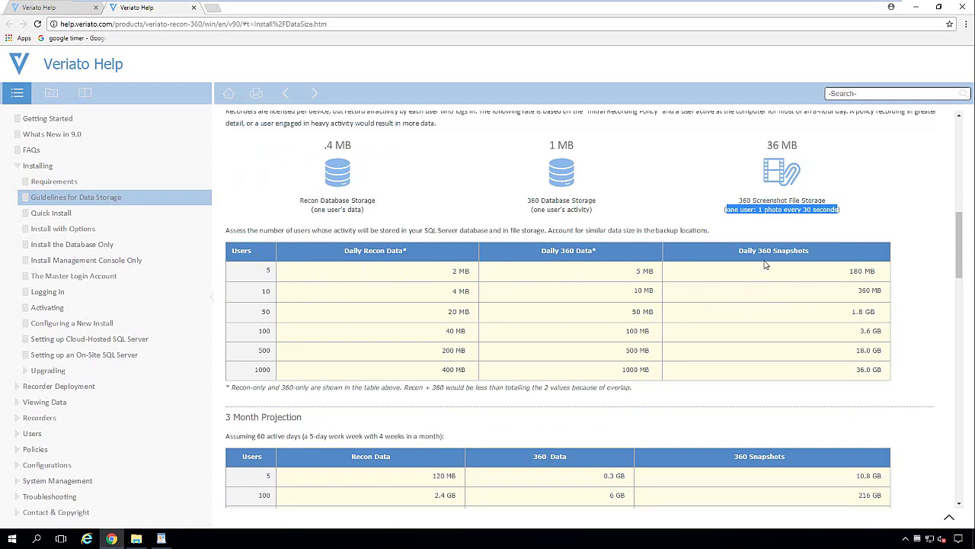
{"action": "scroll", "coordinate": [764, 266], "scroll_direction": "down", "scroll_amount": 3}
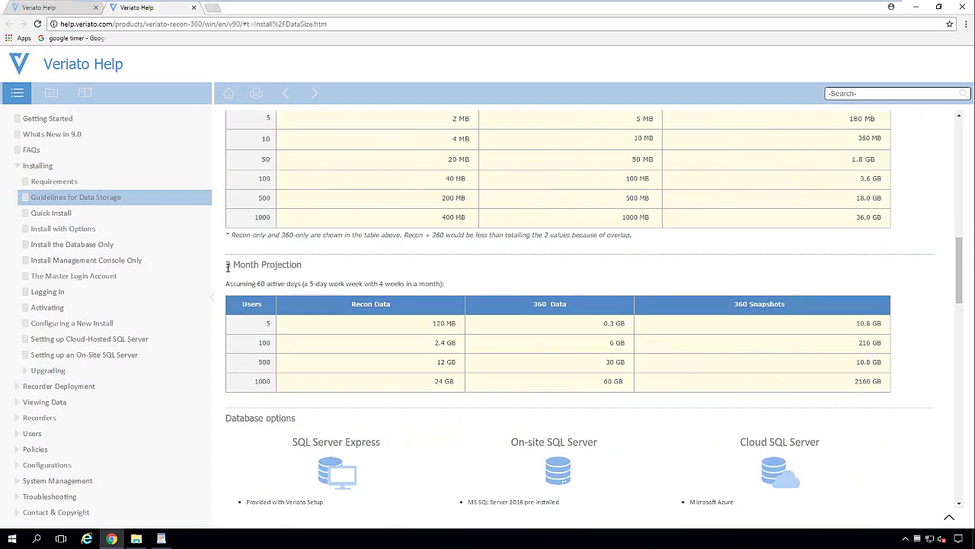
{"action": "left_click_drag", "start_coordinate": [226, 264], "coordinate": [303, 264]}
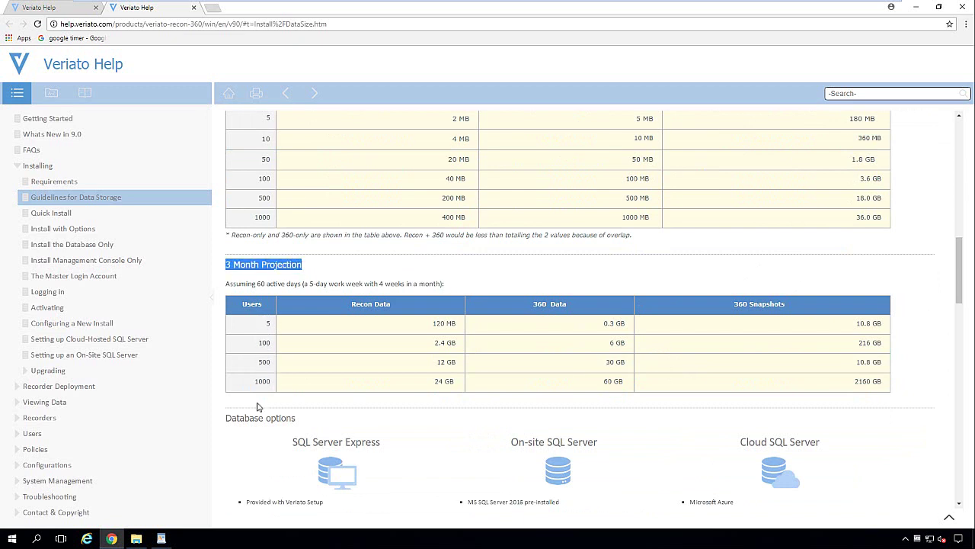
{"action": "scroll", "coordinate": [549, 368], "scroll_direction": "down", "scroll_amount": 2}
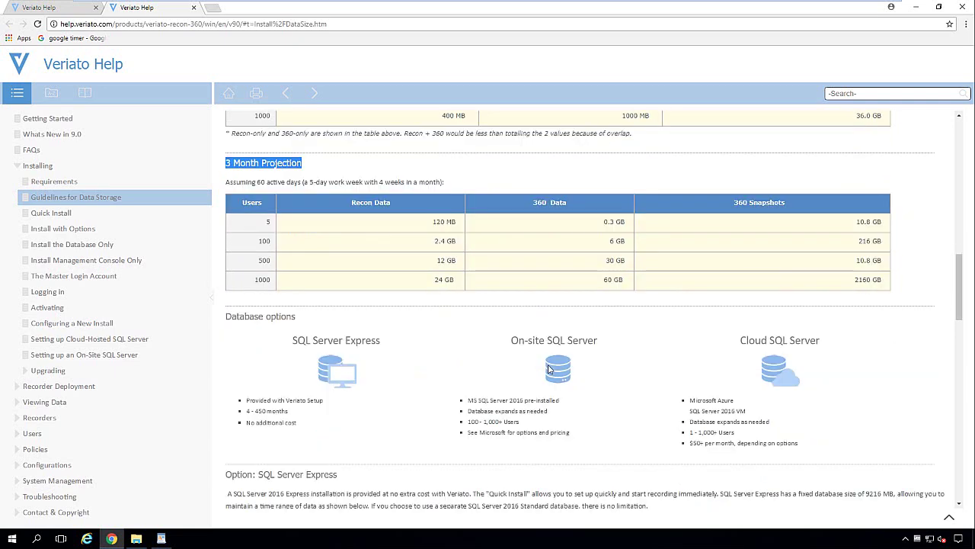
{"action": "left_click_drag", "start_coordinate": [377, 289], "coordinate": [294, 300]}
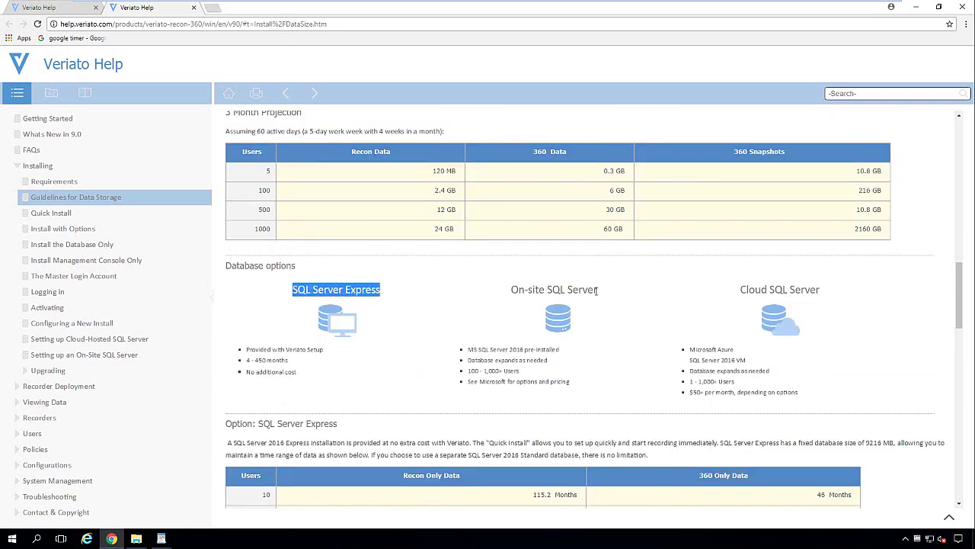
{"action": "left_click_drag", "start_coordinate": [707, 299], "coordinate": [809, 314]}
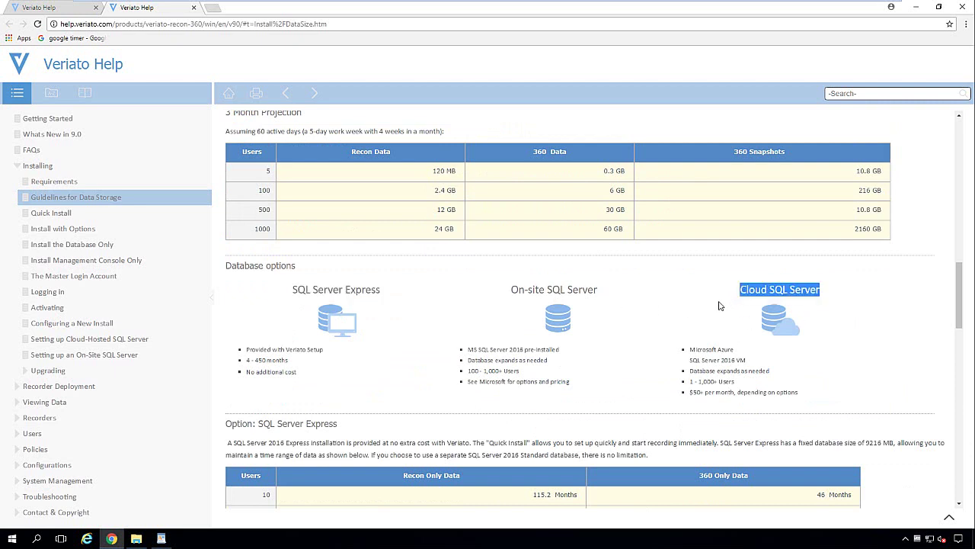
{"action": "scroll", "coordinate": [719, 304], "scroll_direction": "down", "scroll_amount": 3}
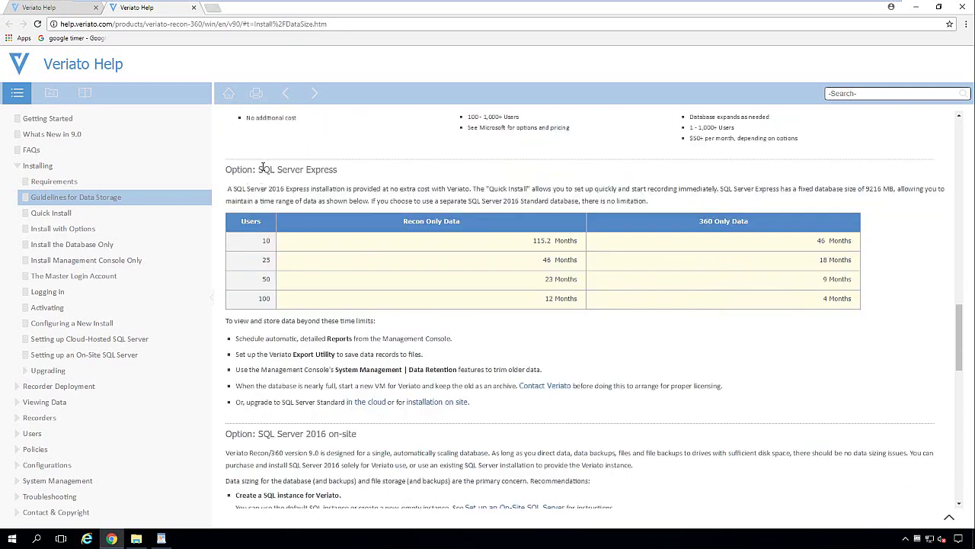
{"action": "left_click_drag", "start_coordinate": [262, 168], "coordinate": [345, 171]}
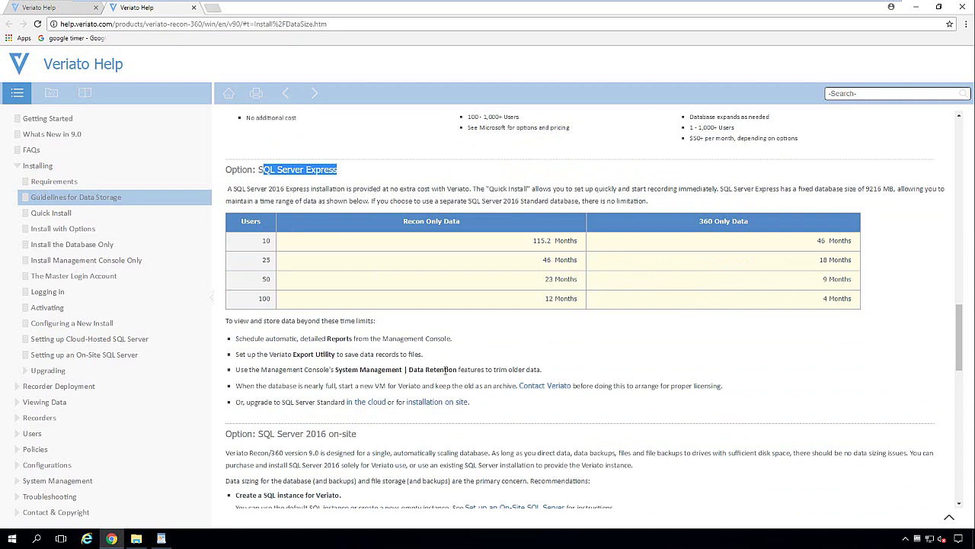
Step: Open the Veriato 360 Installation Steps link from WordPad and scroll the Quick Install page to the bottom
{"action": "left_click", "coordinate": [916, 7]}
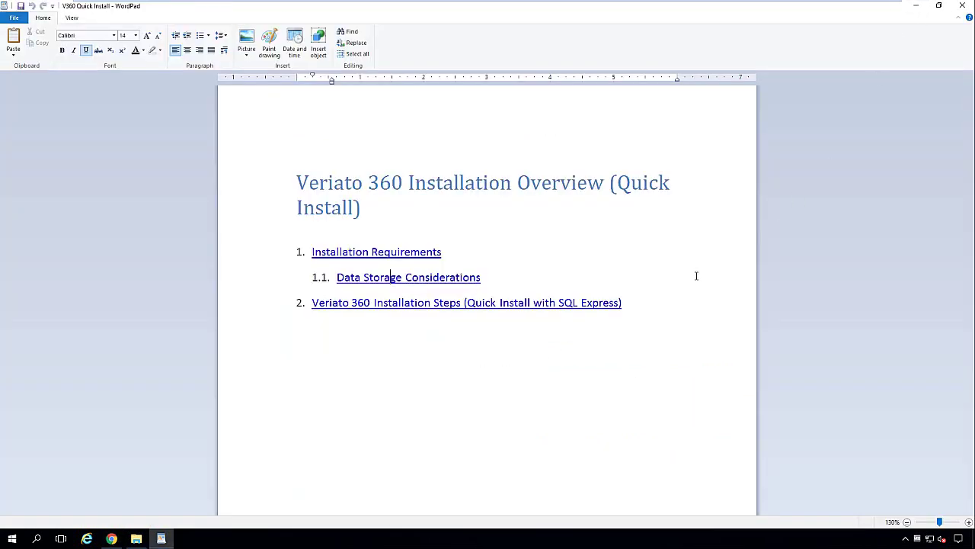
{"action": "left_click", "coordinate": [466, 307]}
{"action": "left_click", "coordinate": [515, 302]}
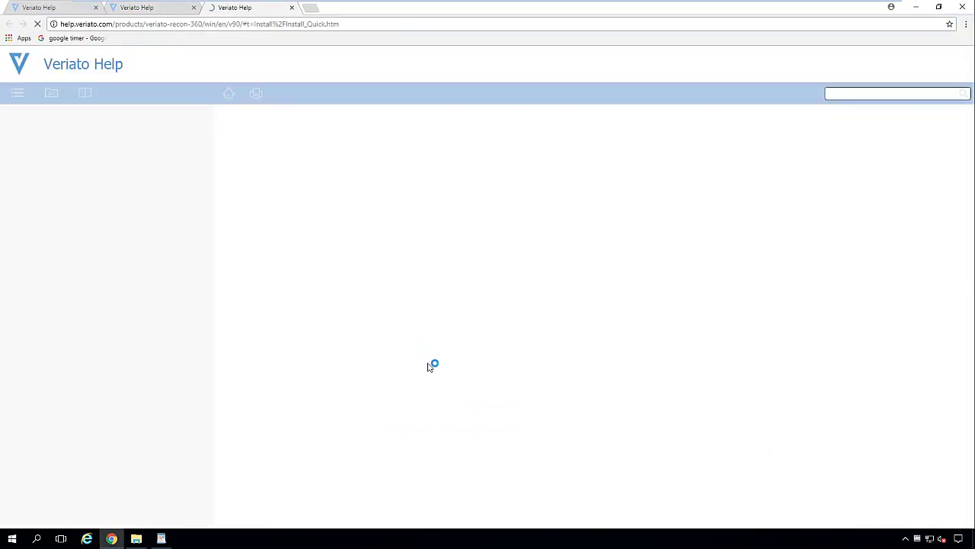
{"action": "scroll", "coordinate": [549, 312], "scroll_direction": "down", "scroll_amount": 1}
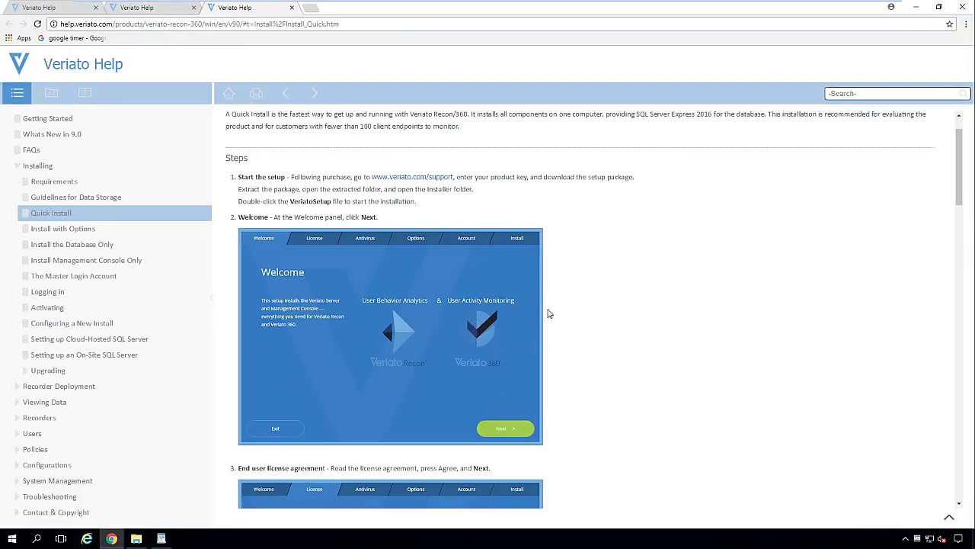
{"action": "scroll", "coordinate": [549, 313], "scroll_direction": "down", "scroll_amount": 5}
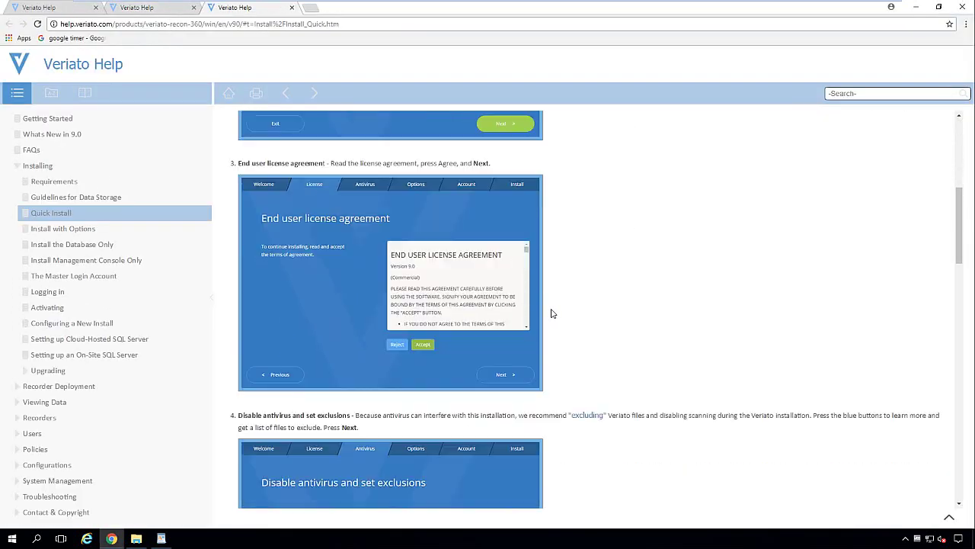
{"action": "scroll", "coordinate": [552, 314], "scroll_direction": "down", "scroll_amount": 7}
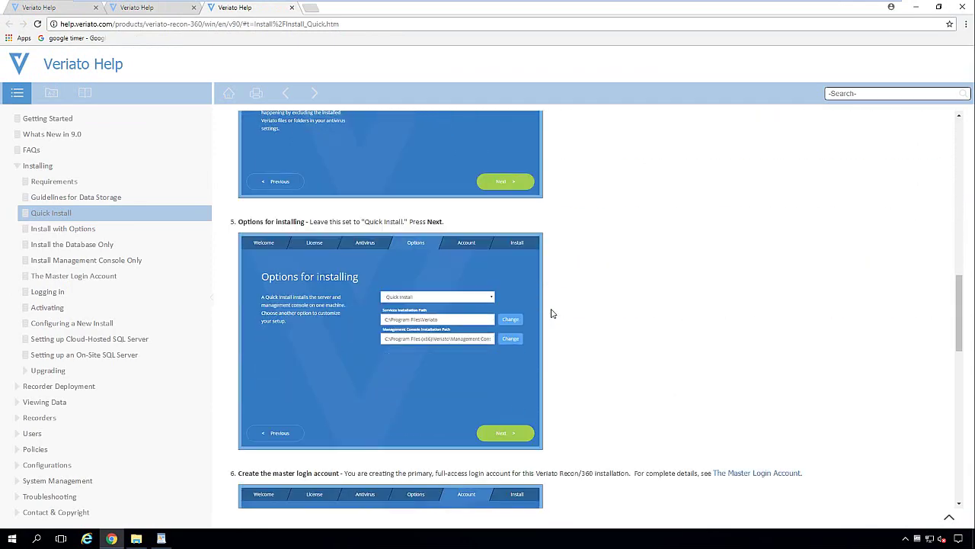
{"action": "scroll", "coordinate": [552, 314], "scroll_direction": "down", "scroll_amount": 9}
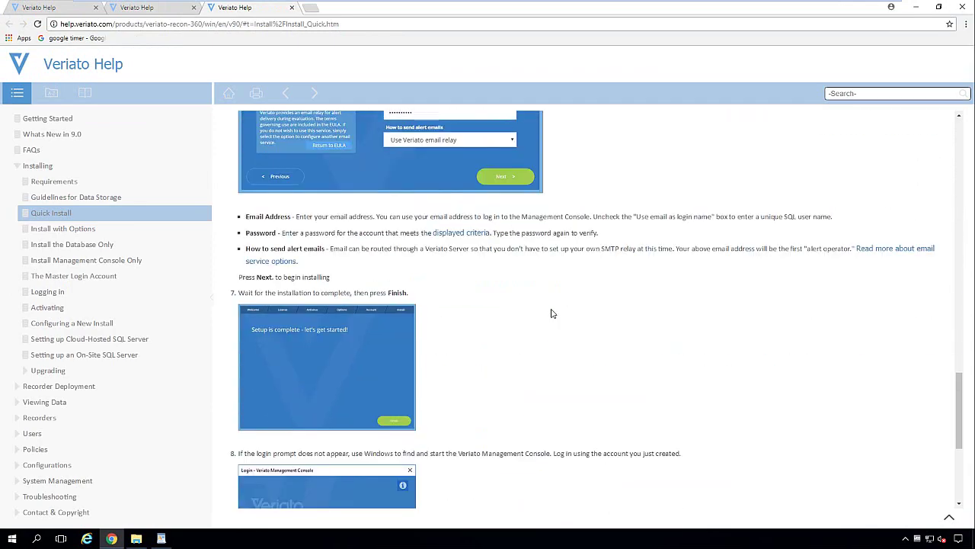
{"action": "scroll", "coordinate": [552, 313], "scroll_direction": "down", "scroll_amount": 2}
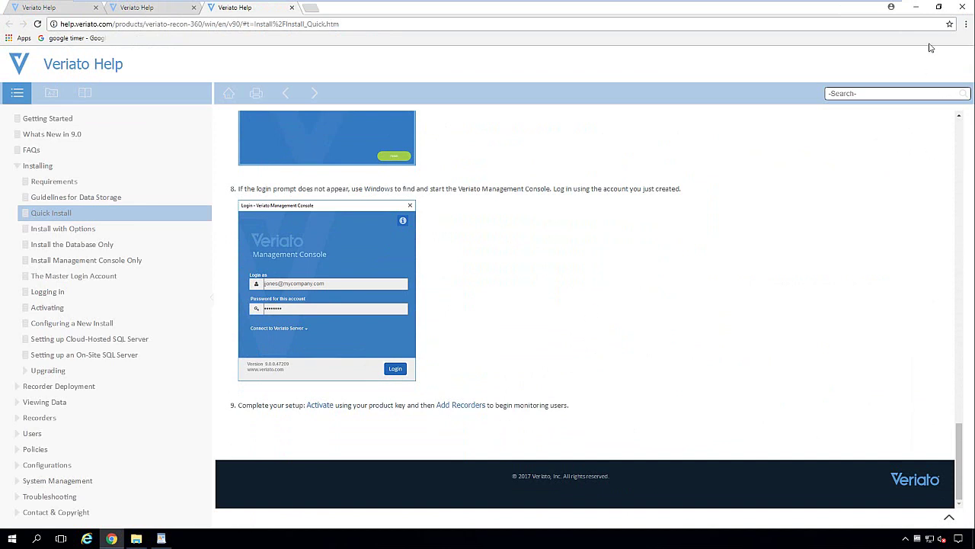
{"action": "left_click", "coordinate": [917, 8]}
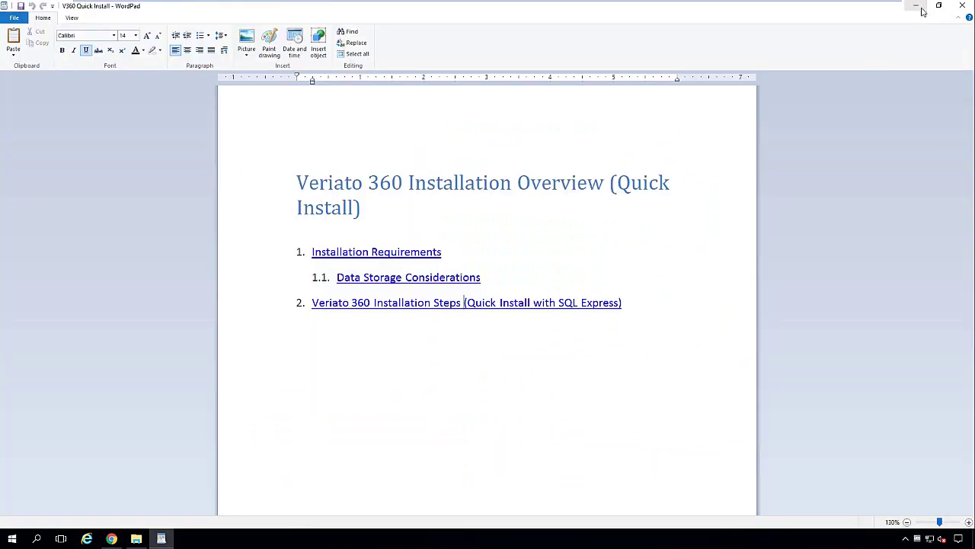
Step: Close the WordPad notes and launch Windows Firewall with Advanced Security from Start search
{"action": "left_click", "coordinate": [962, 6]}
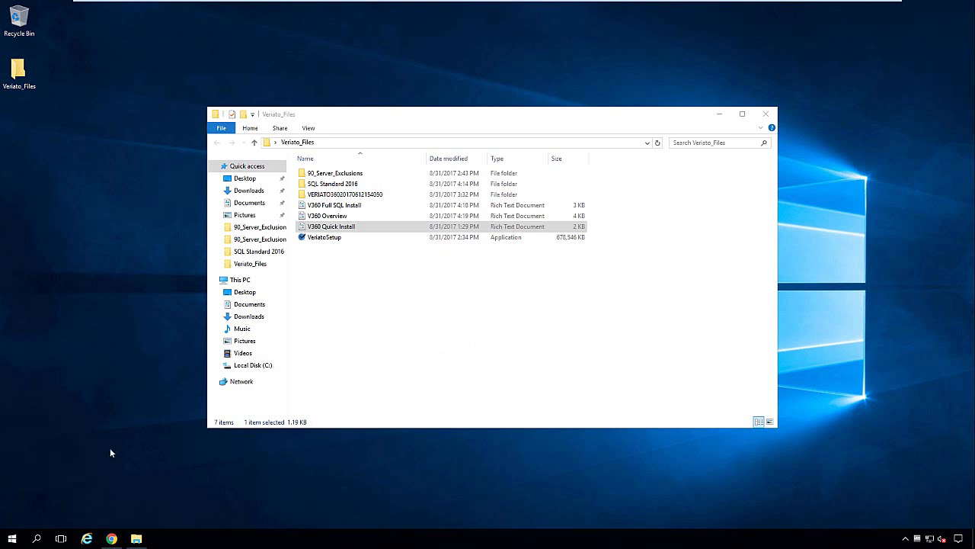
{"action": "key", "text": "super"}
{"action": "key", "text": "super"}
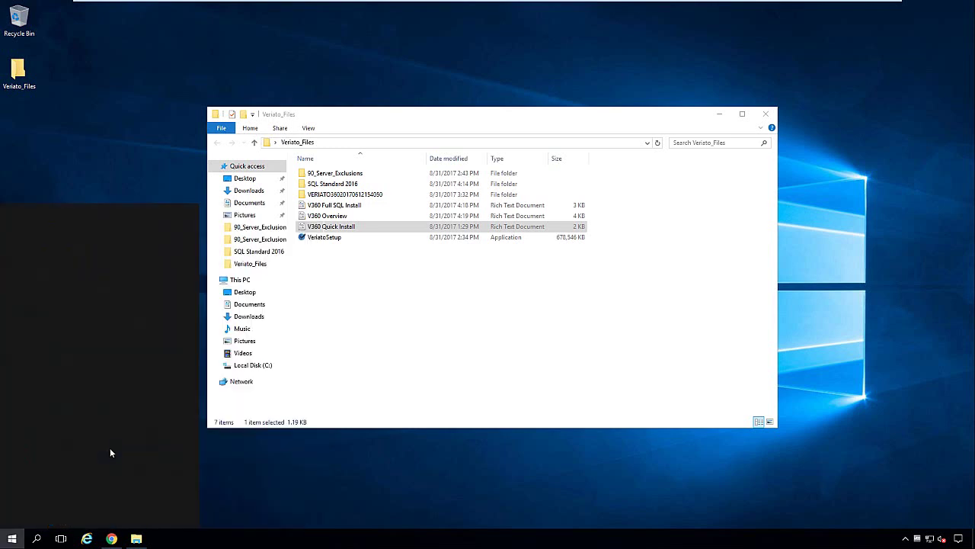
{"action": "type", "text": "fire"}
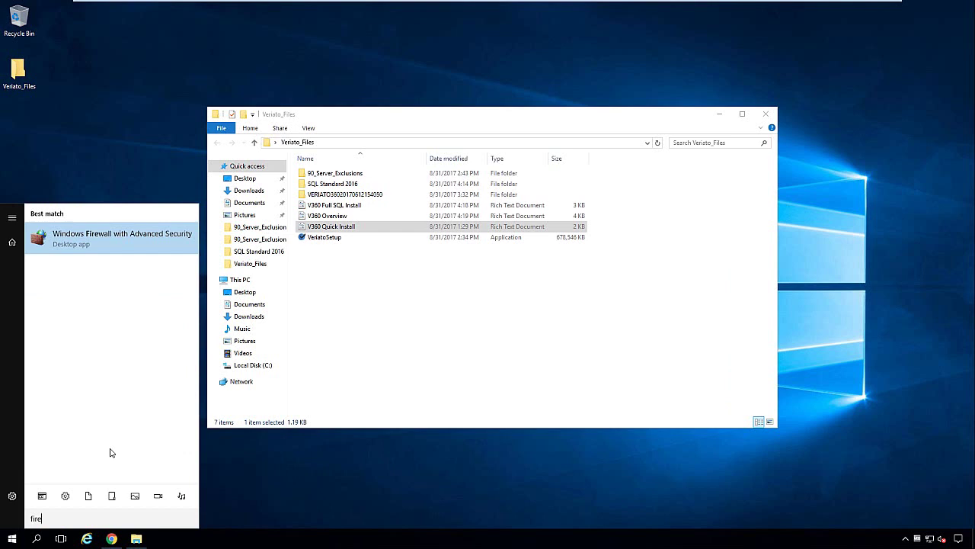
{"action": "left_click", "coordinate": [130, 243]}
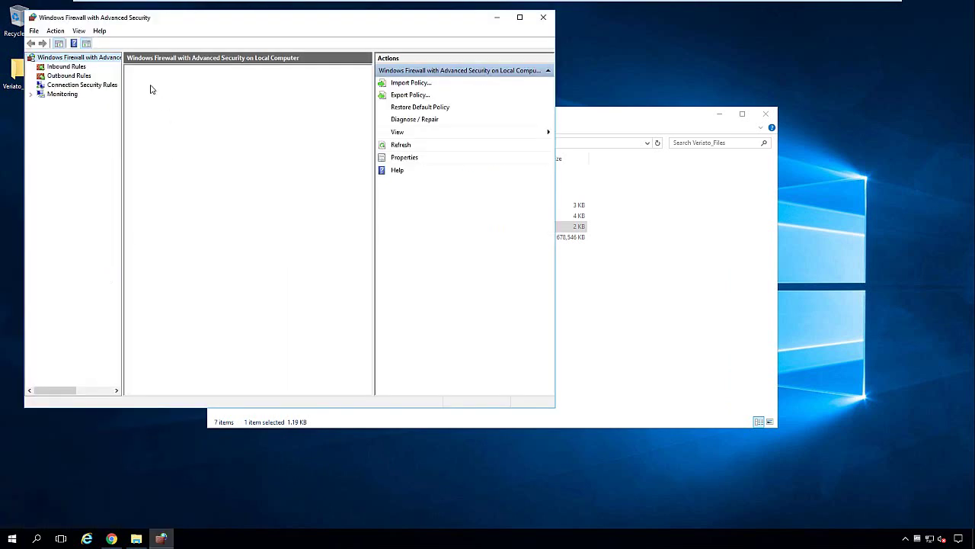
Step: List the inbound rules sorted by local port and select the SSTP-In rule on port 443
{"action": "left_click", "coordinate": [76, 67]}
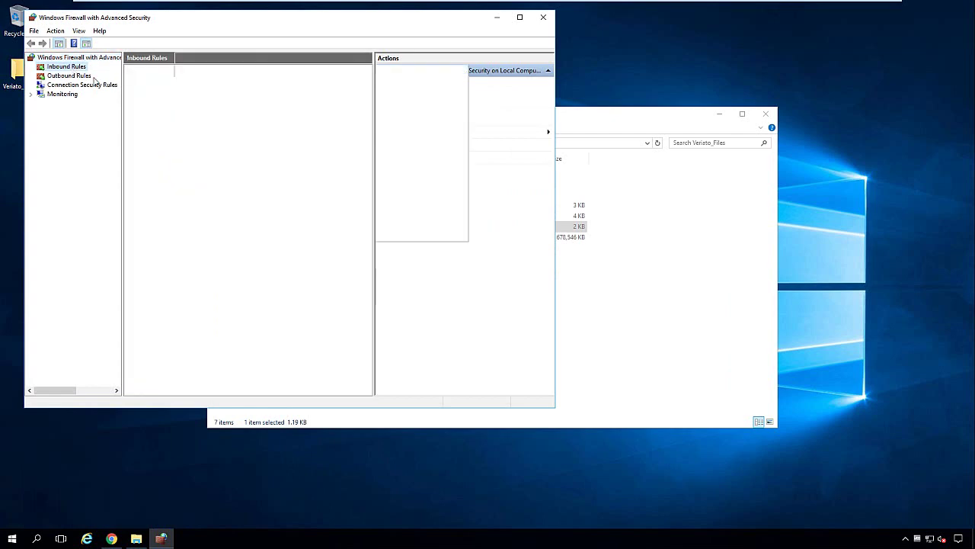
{"action": "left_click", "coordinate": [520, 17]}
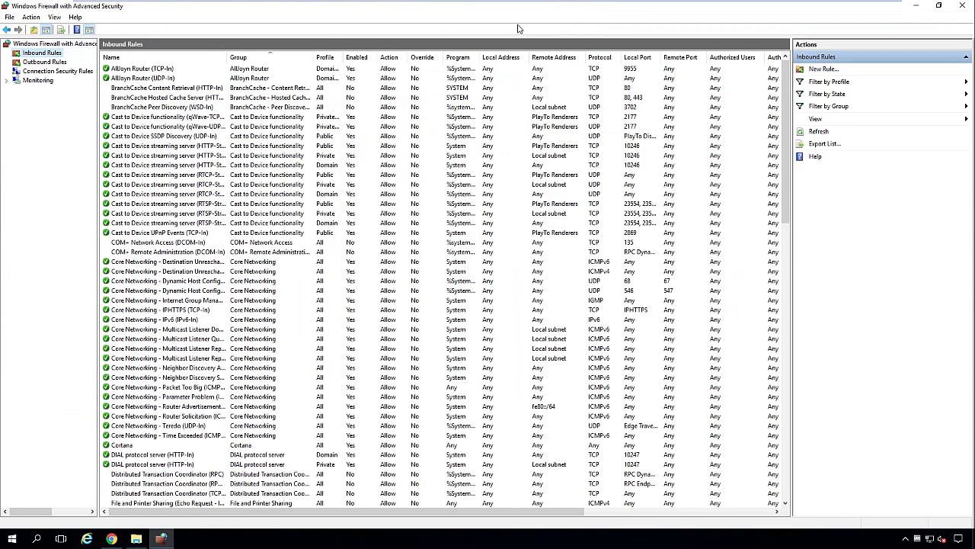
{"action": "left_click", "coordinate": [637, 58]}
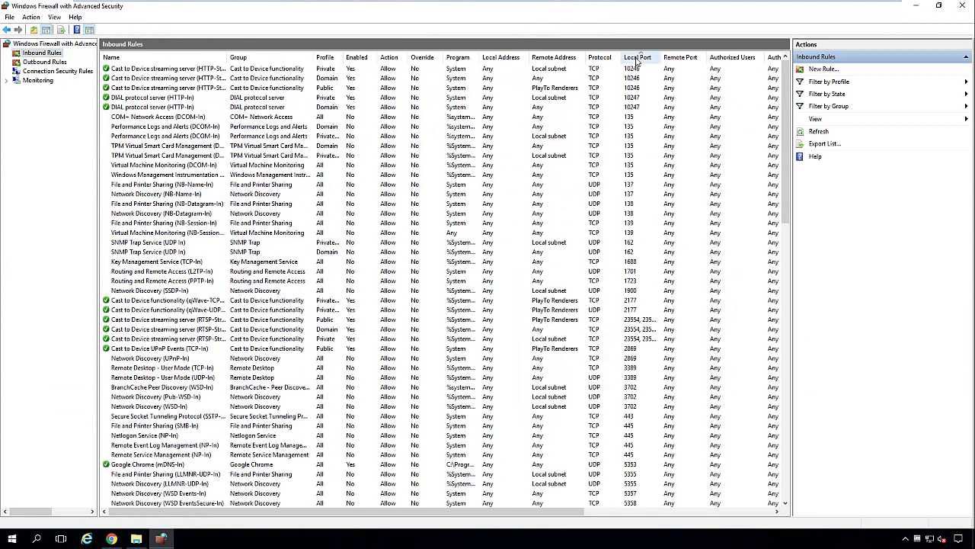
{"action": "left_click", "coordinate": [622, 419]}
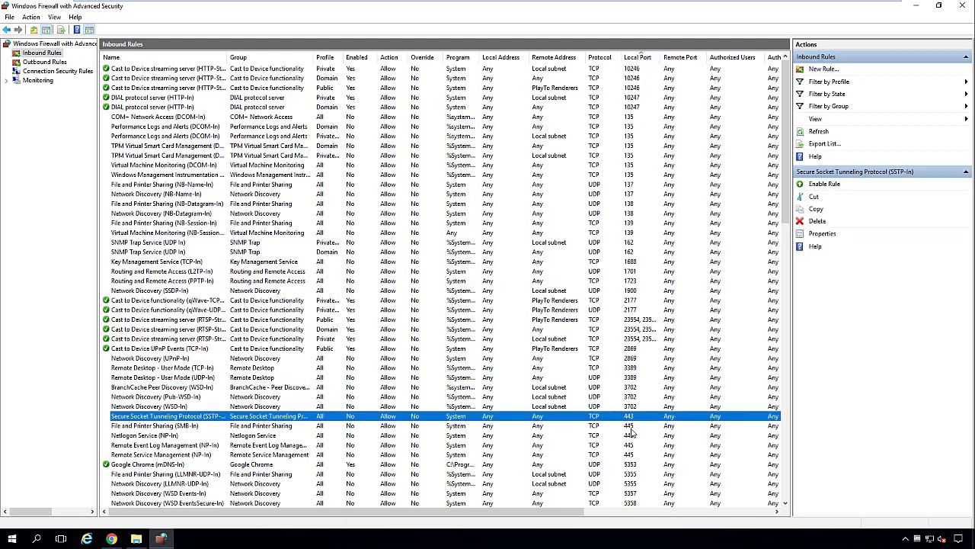
{"action": "scroll", "coordinate": [631, 432], "scroll_direction": "down", "scroll_amount": 1}
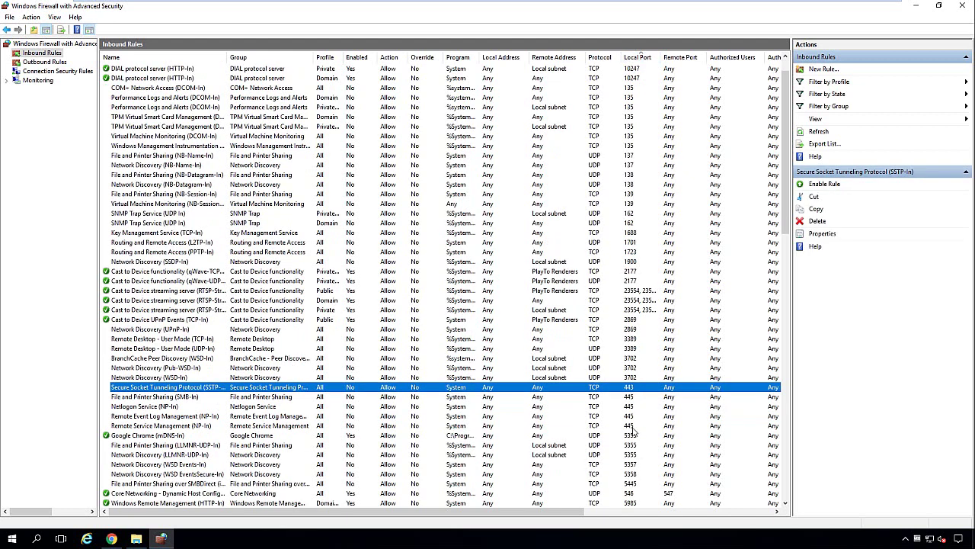
{"action": "scroll", "coordinate": [632, 432], "scroll_direction": "down", "scroll_amount": 1}
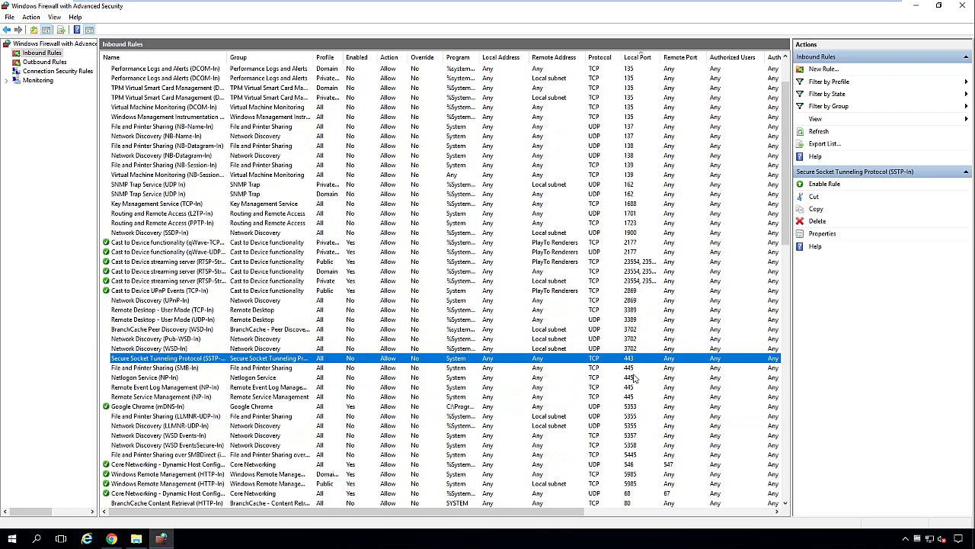
{"action": "scroll", "coordinate": [634, 377], "scroll_direction": "up", "scroll_amount": 1}
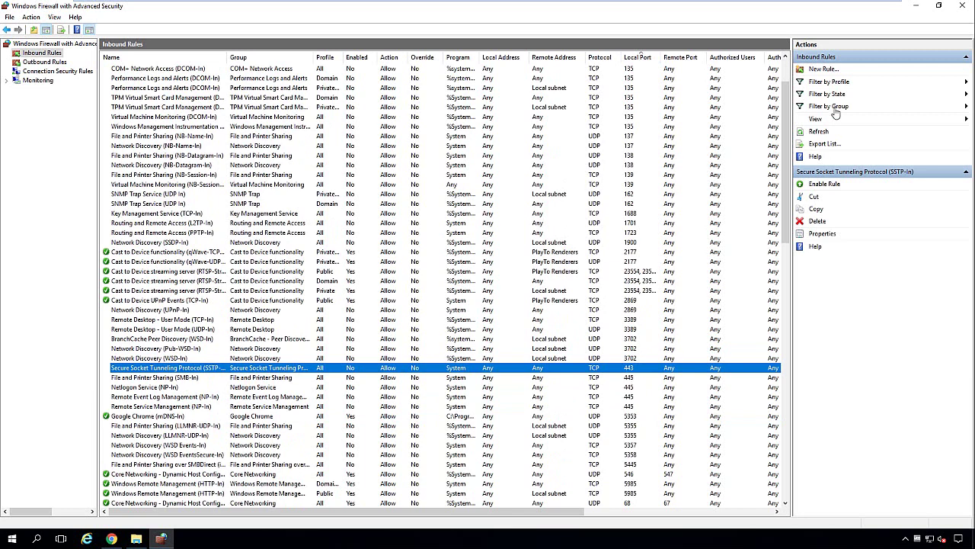
Step: Close the firewall, open Windows Defender's Add an exclusion page via a 'defen' search, then minimize Settings
{"action": "left_click", "coordinate": [965, 9]}
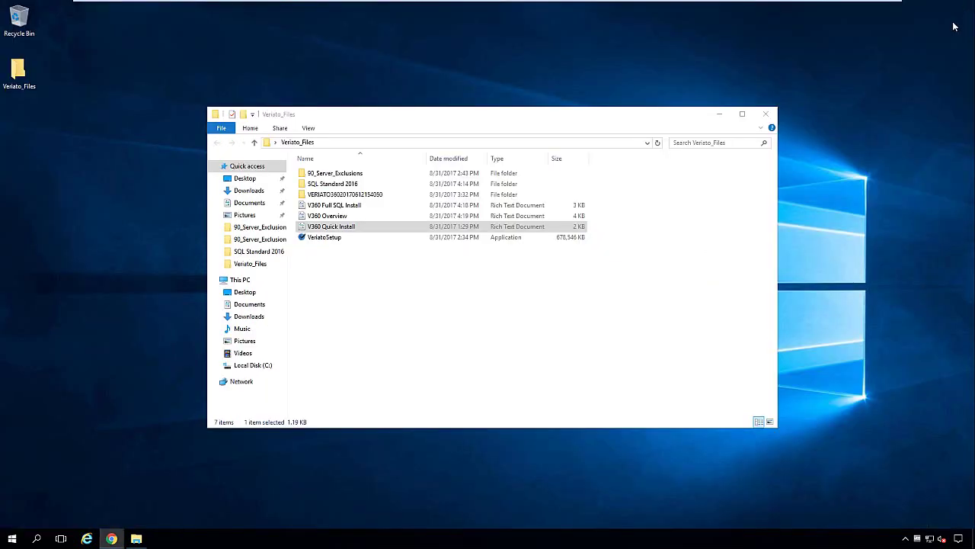
{"action": "left_click", "coordinate": [419, 333]}
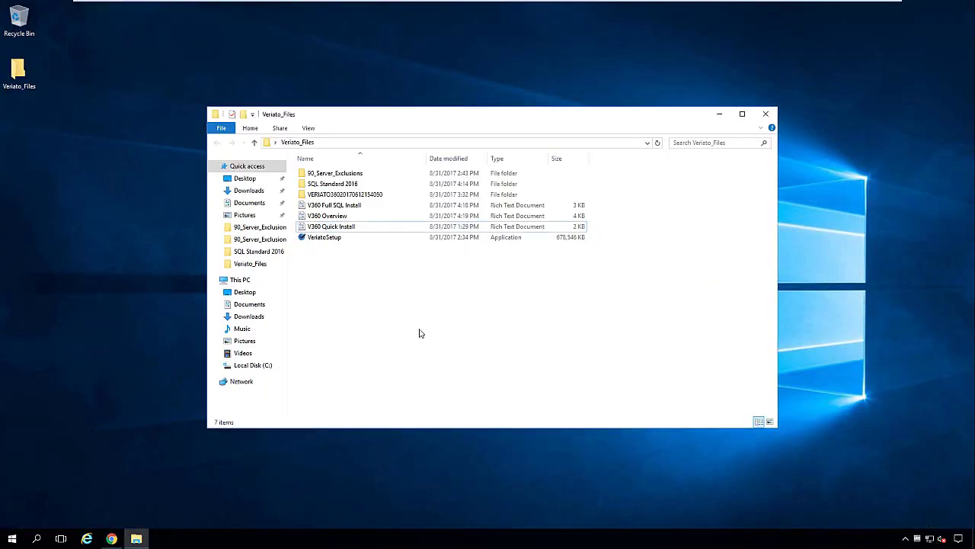
{"action": "key", "text": "super"}
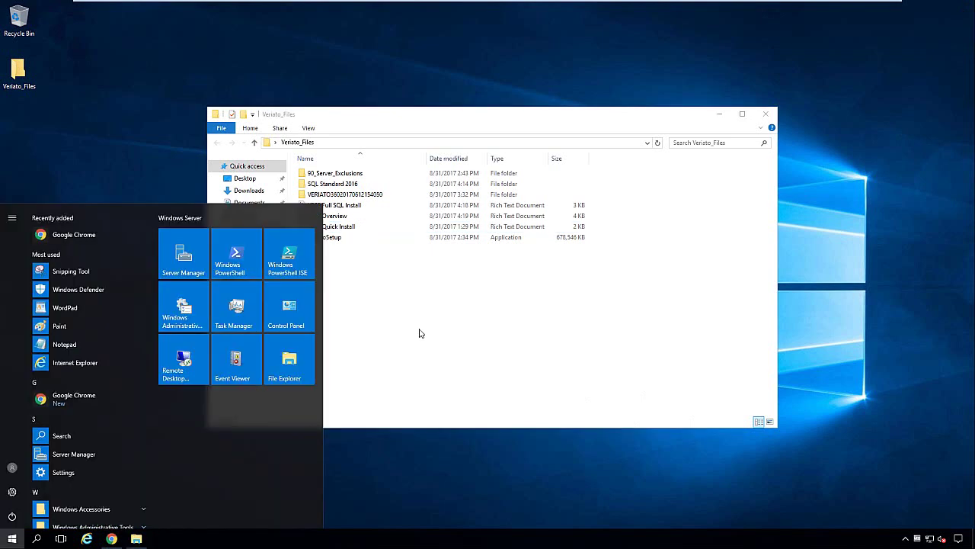
{"action": "type", "text": "defen"}
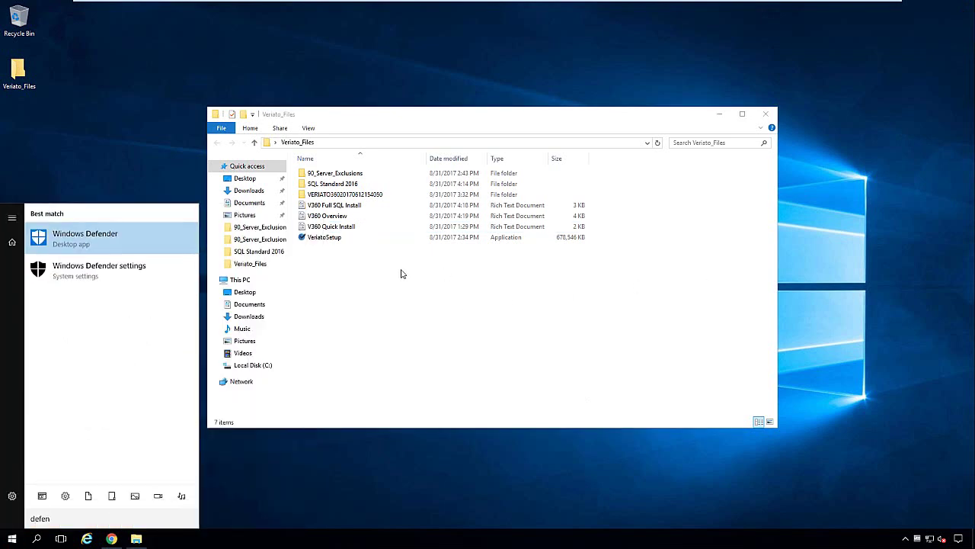
{"action": "left_click", "coordinate": [126, 271]}
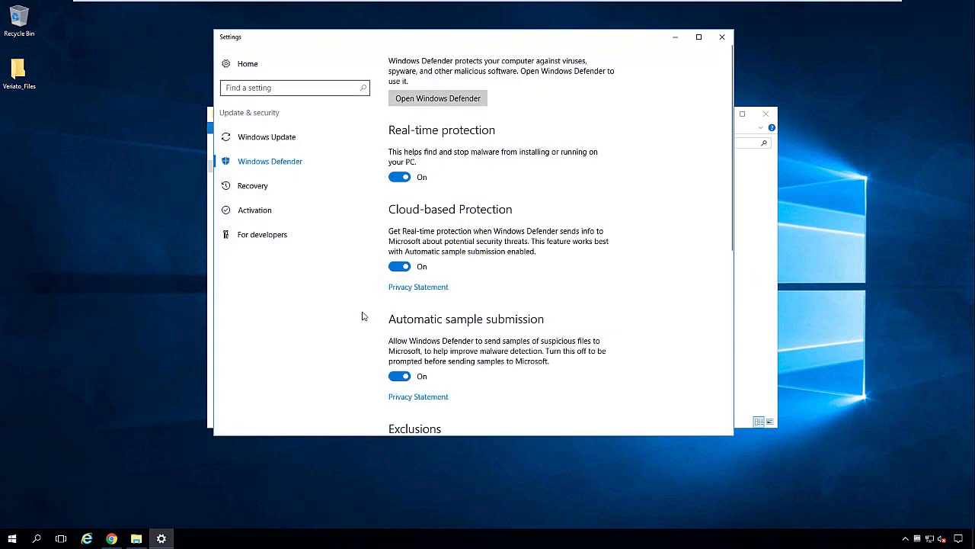
{"action": "scroll", "coordinate": [526, 358], "scroll_direction": "down", "scroll_amount": 3}
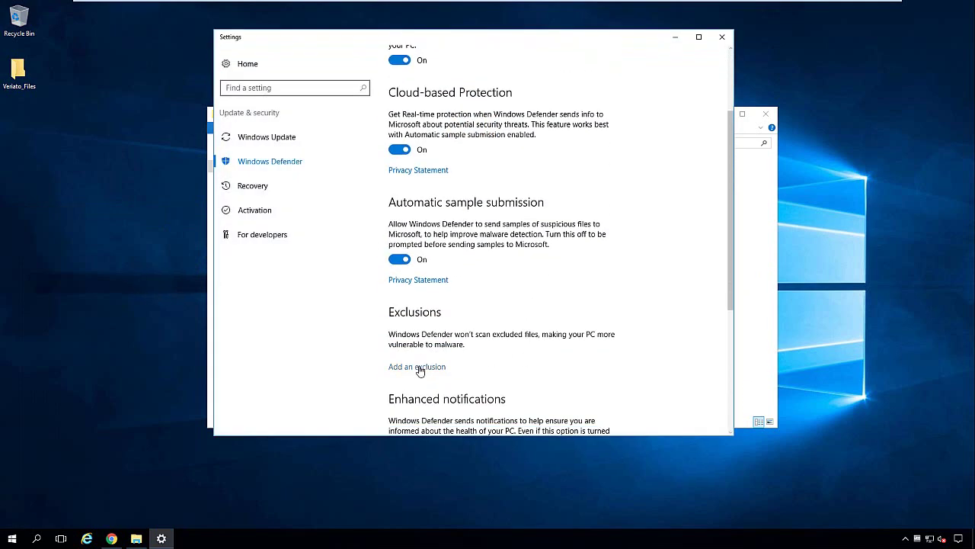
{"action": "left_click", "coordinate": [419, 368]}
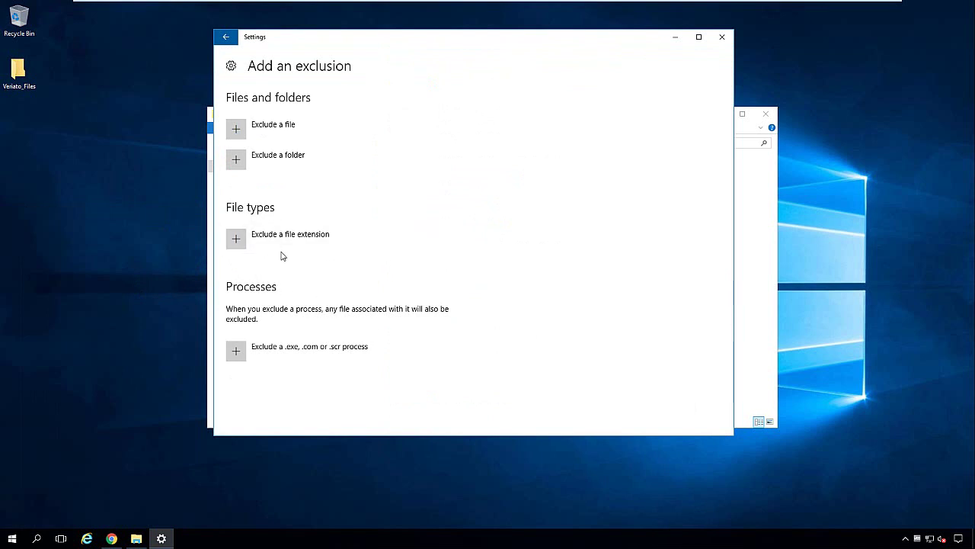
{"action": "left_click", "coordinate": [675, 37]}
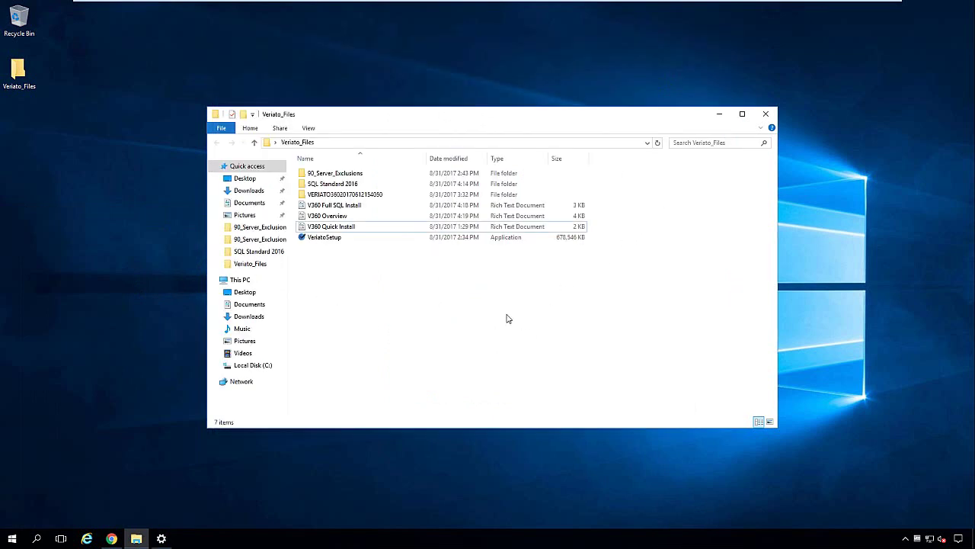
Step: Open the 90_Server_Exclusions folder and view its exclusion path list text file
{"action": "double_click", "coordinate": [355, 175]}
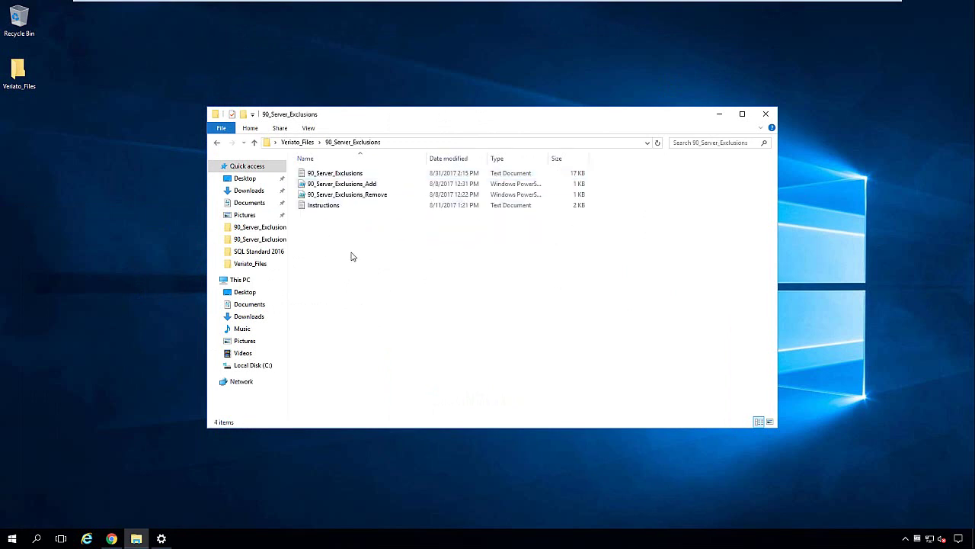
{"action": "left_click_drag", "start_coordinate": [531, 117], "coordinate": [661, 109]}
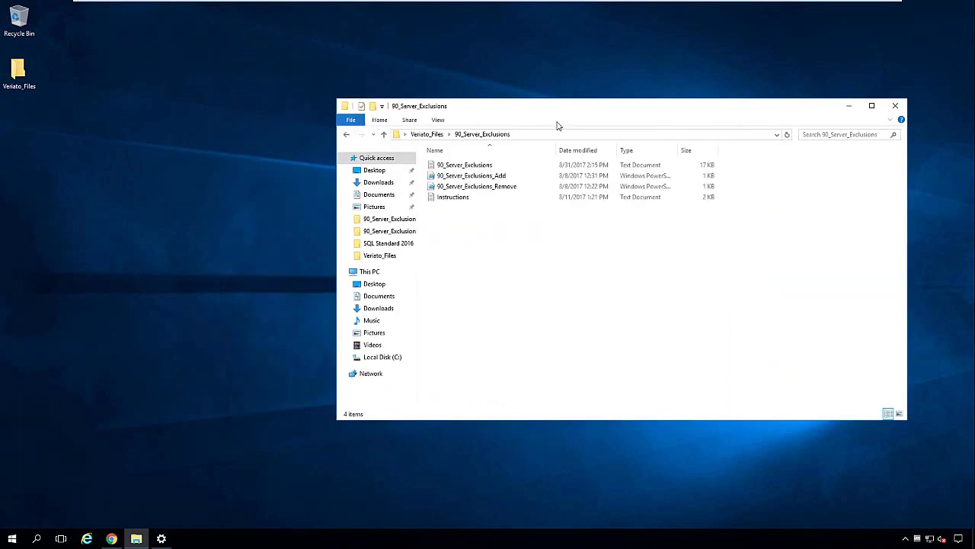
{"action": "left_click", "coordinate": [476, 166]}
{"action": "double_click", "coordinate": [476, 165]}
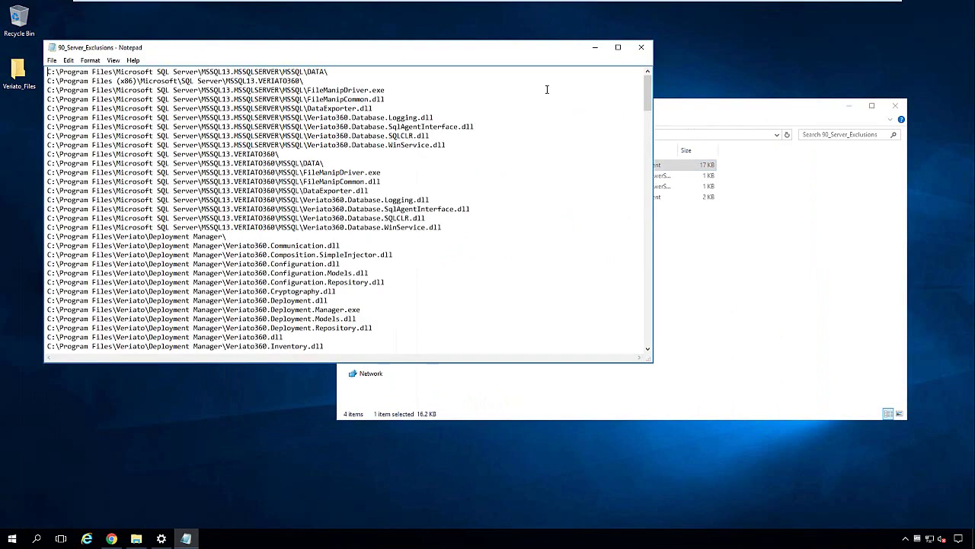
{"action": "mouse_move", "coordinate": [643, 93]}
{"action": "left_mouse_down"}
{"action": "mouse_move", "coordinate": [653, 327]}
{"action": "mouse_move", "coordinate": [646, 91]}
{"action": "left_mouse_up"}
{"action": "left_click", "coordinate": [640, 47]}
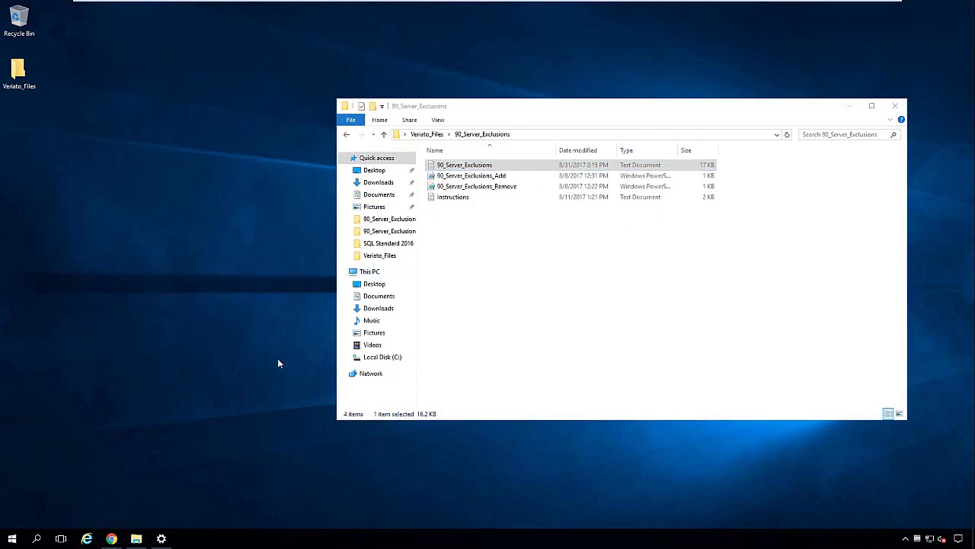
Step: Launch Windows PowerShell as administrator
{"action": "key", "text": "super"}
{"action": "type", "text": "power"}
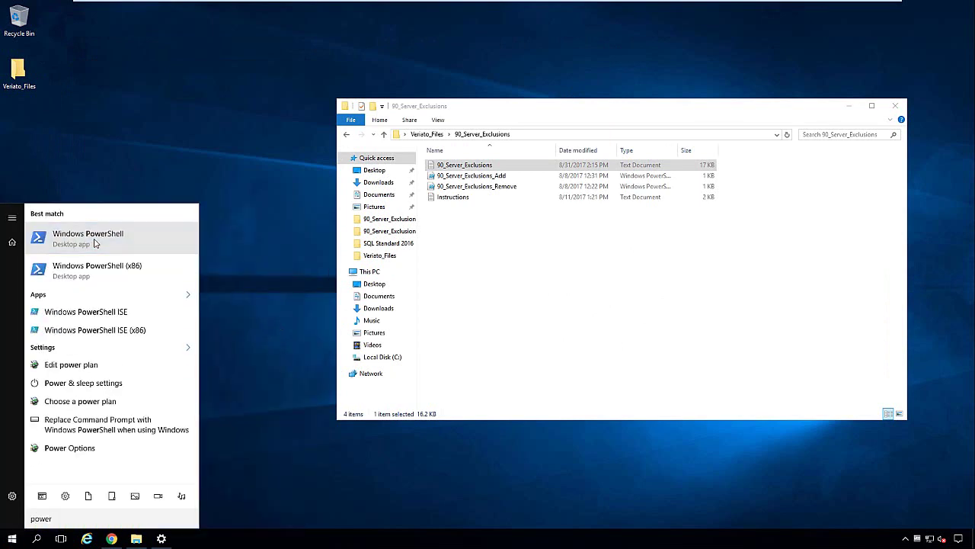
{"action": "right_click", "coordinate": [95, 243]}
{"action": "left_click", "coordinate": [104, 252]}
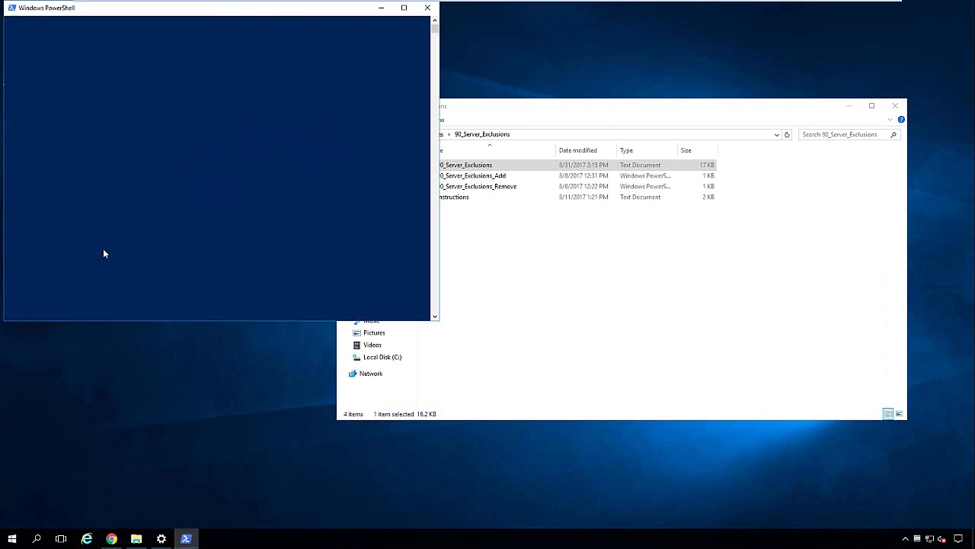
Step: Run the 90_Server_Exclusions_Add script with PowerShell
{"action": "left_click", "coordinate": [499, 294]}
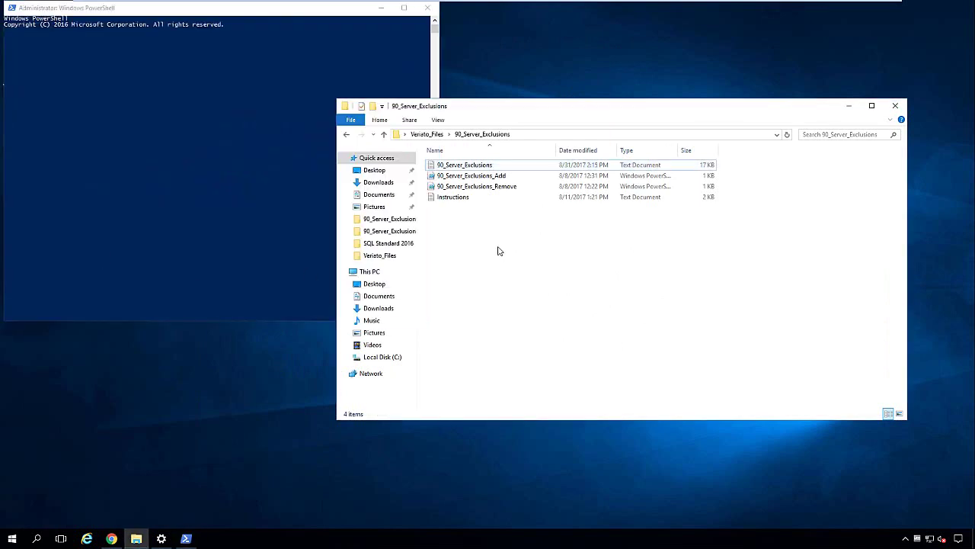
{"action": "left_click", "coordinate": [499, 180]}
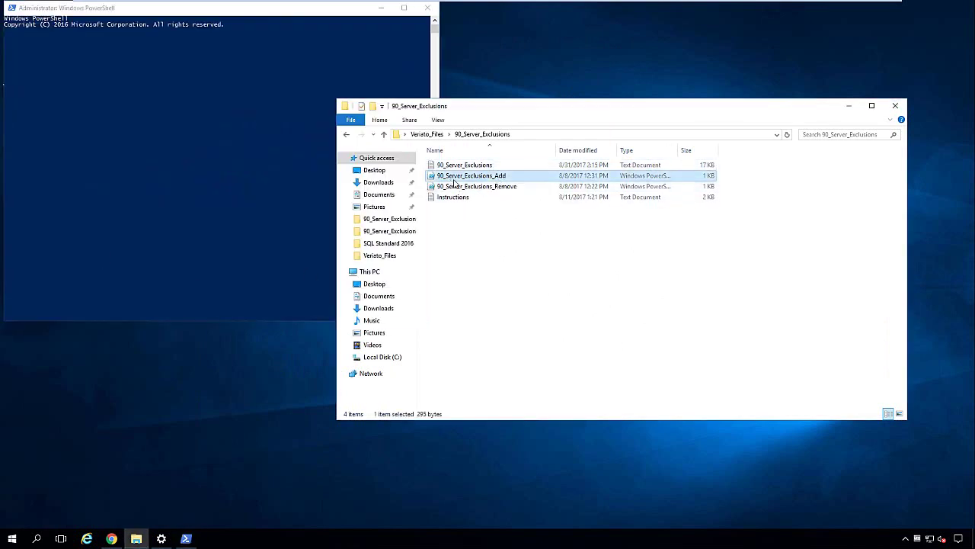
{"action": "right_click", "coordinate": [510, 178]}
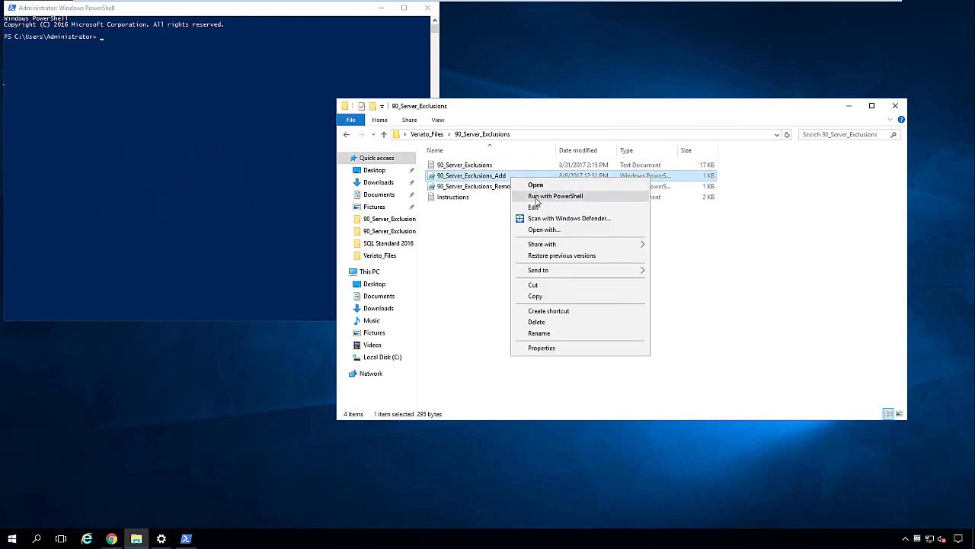
{"action": "left_click", "coordinate": [537, 196]}
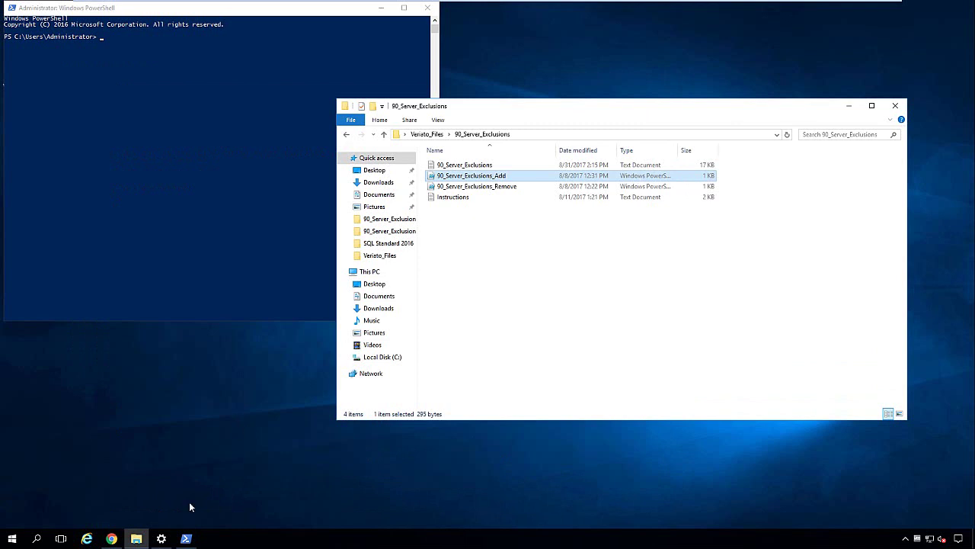
Step: Scroll through the Defender exclusion list showing the SQL Server and Veriato paths, then close Settings
{"action": "left_click", "coordinate": [161, 538]}
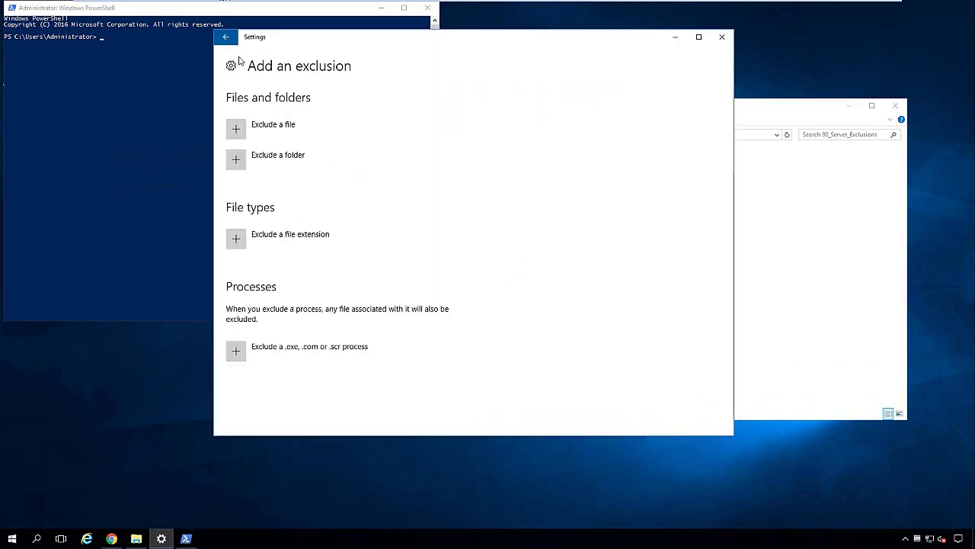
{"action": "left_click", "coordinate": [226, 37]}
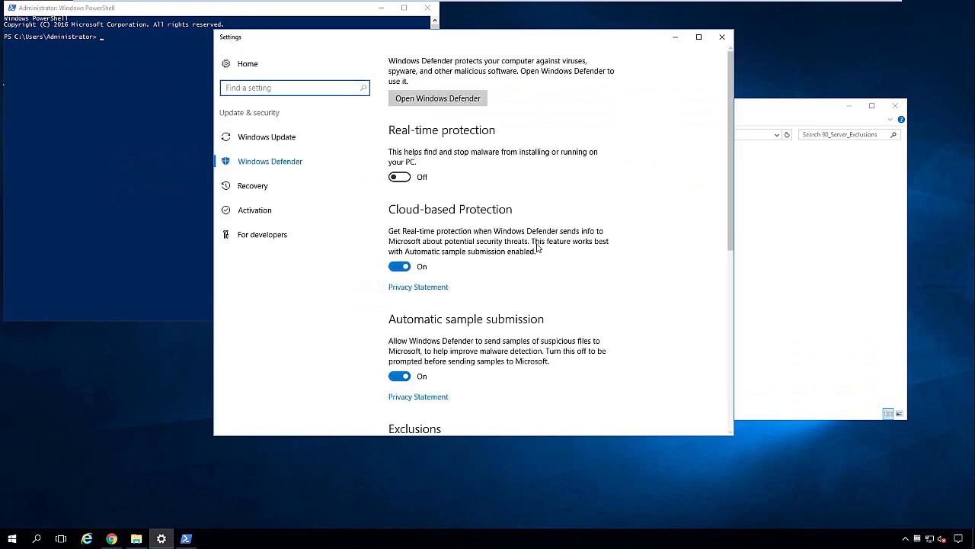
{"action": "scroll", "coordinate": [537, 248], "scroll_direction": "down", "scroll_amount": 5}
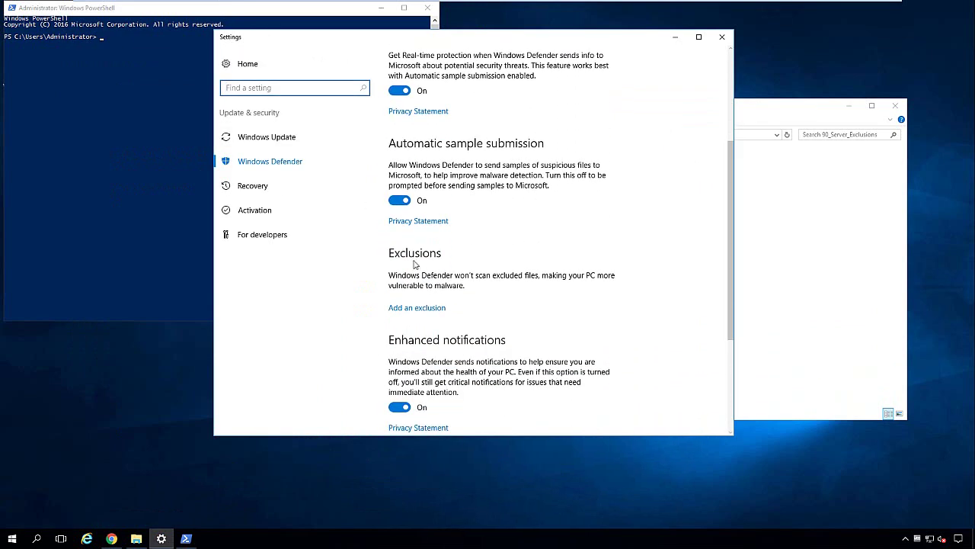
{"action": "left_click", "coordinate": [425, 308]}
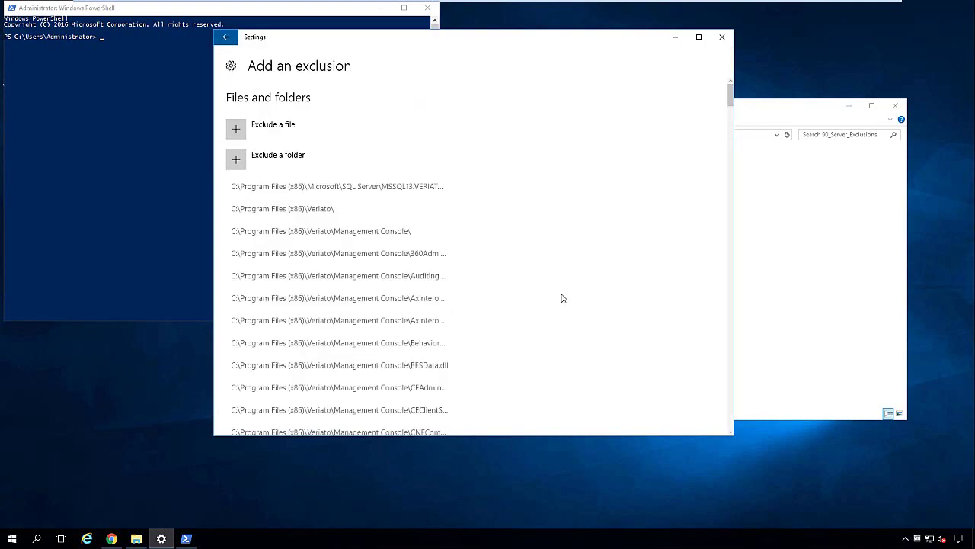
{"action": "scroll", "coordinate": [562, 298], "scroll_direction": "down", "scroll_amount": 15}
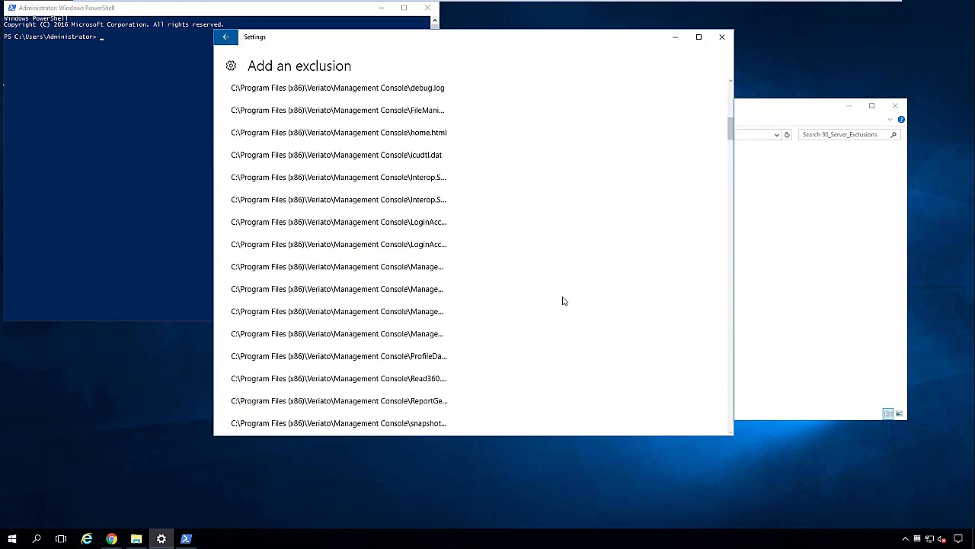
{"action": "scroll", "coordinate": [562, 301], "scroll_direction": "down", "scroll_amount": 15}
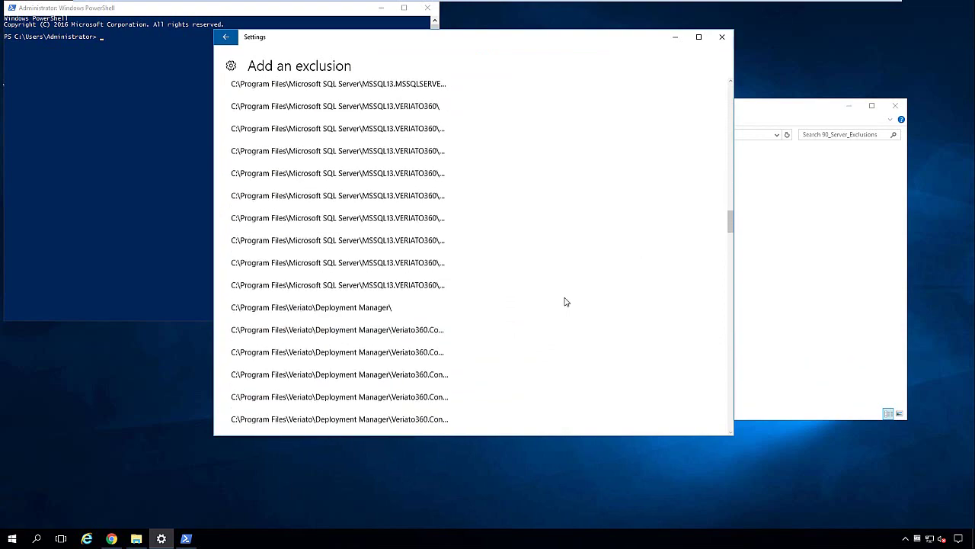
{"action": "scroll", "coordinate": [564, 301], "scroll_direction": "down", "scroll_amount": 15}
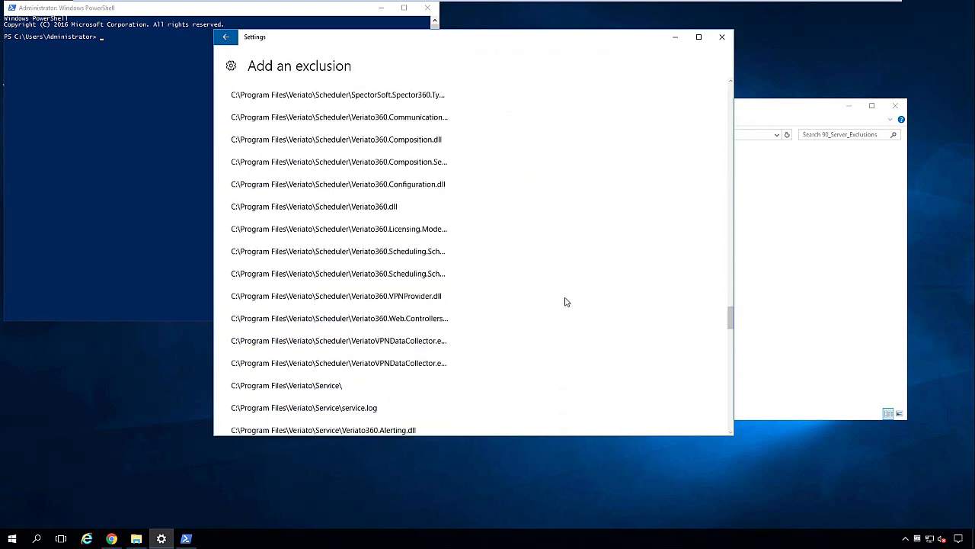
{"action": "scroll", "coordinate": [563, 301], "scroll_direction": "down", "scroll_amount": 8}
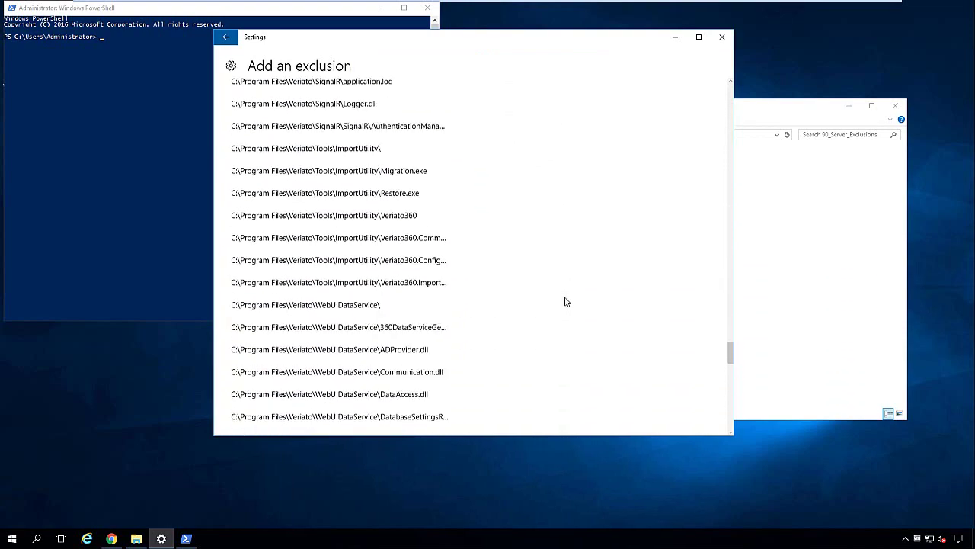
{"action": "left_click", "coordinate": [722, 36]}
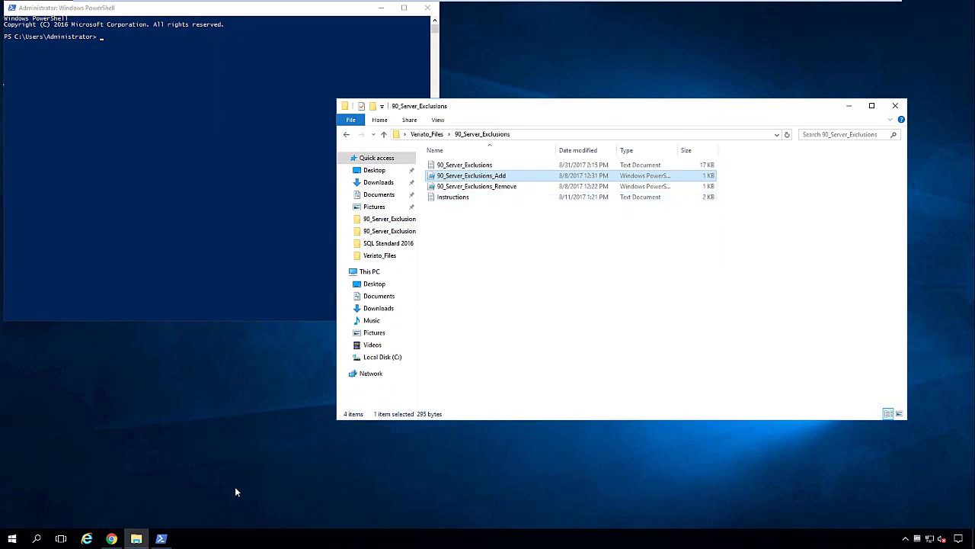
Step: Launch the Windows Defender app through a 'defe' Start search to view its Home status
{"action": "key", "text": "super"}
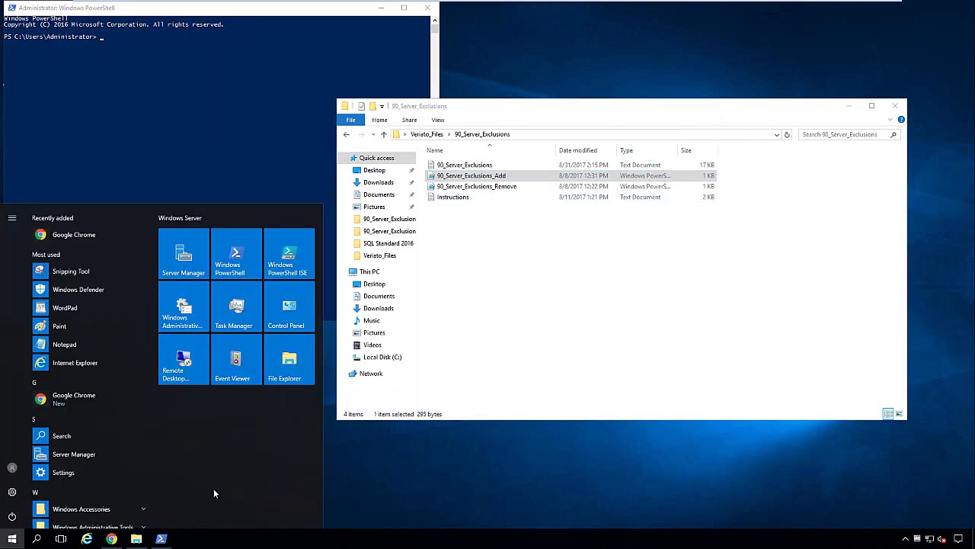
{"action": "type", "text": "defe"}
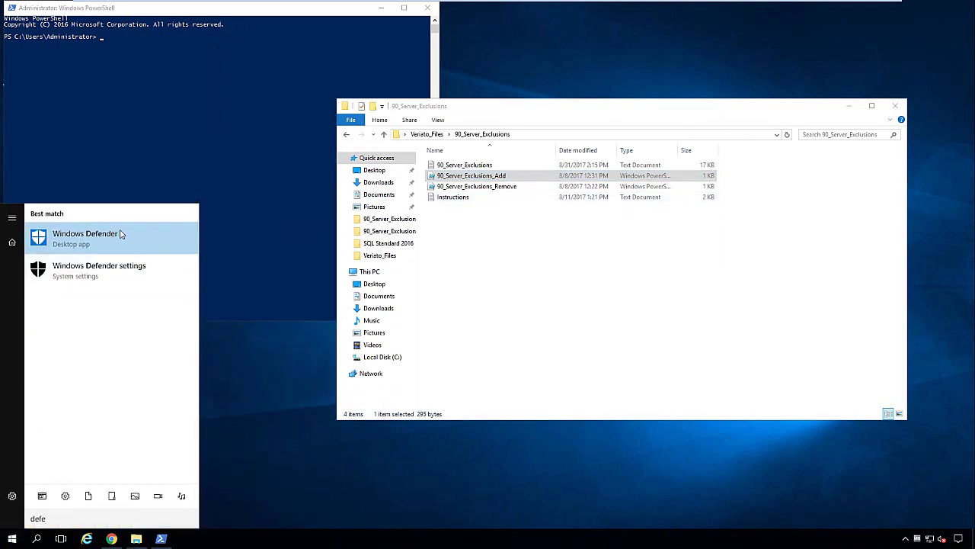
{"action": "left_click", "coordinate": [119, 234]}
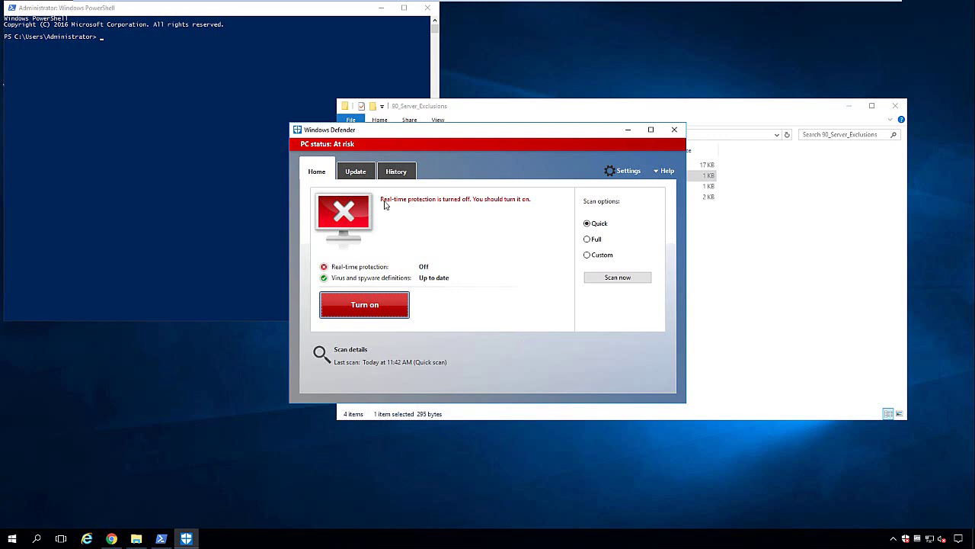
Step: Minimize Defender, close PowerShell, and run VeriatoSetup from Veriato_Files as administrator
{"action": "left_click", "coordinate": [628, 129]}
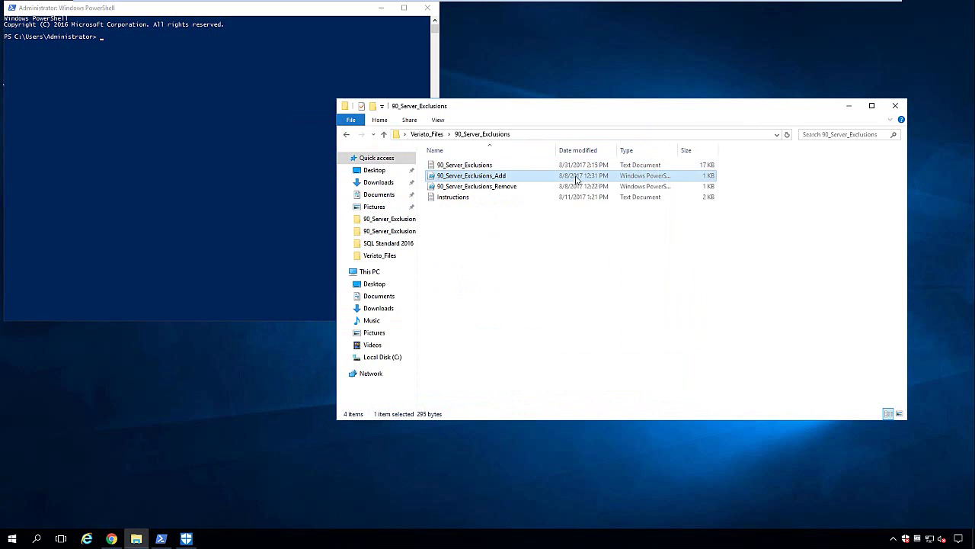
{"action": "left_click", "coordinate": [428, 8]}
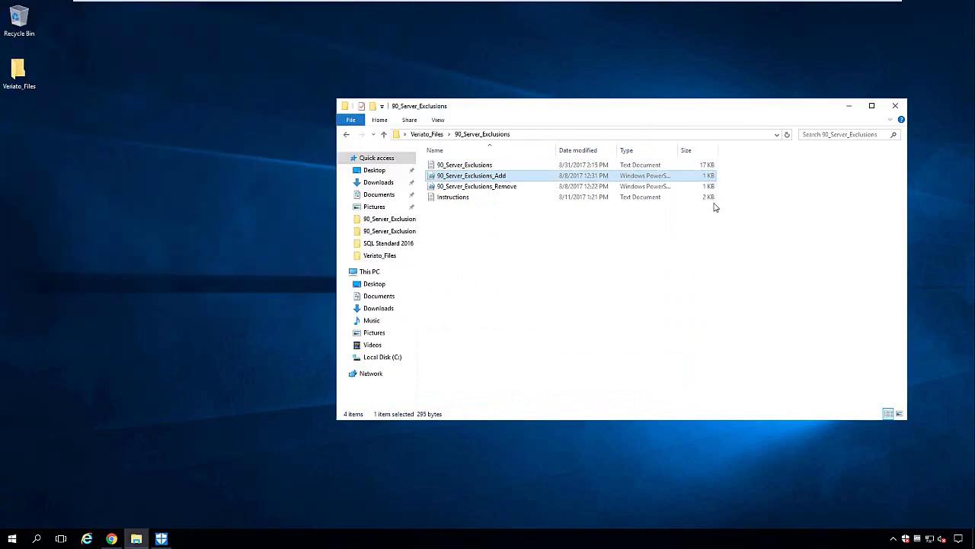
{"action": "left_click", "coordinate": [427, 135]}
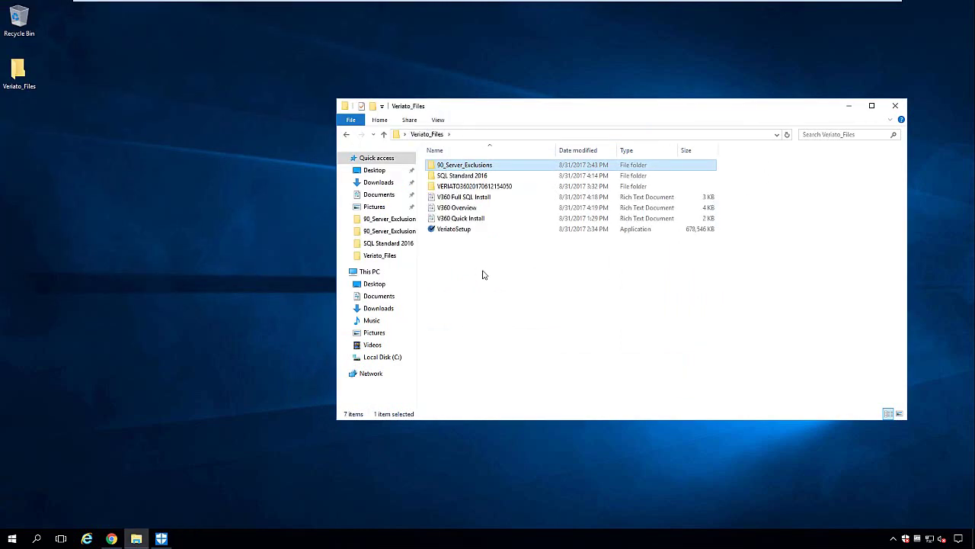
{"action": "left_click", "coordinate": [471, 230]}
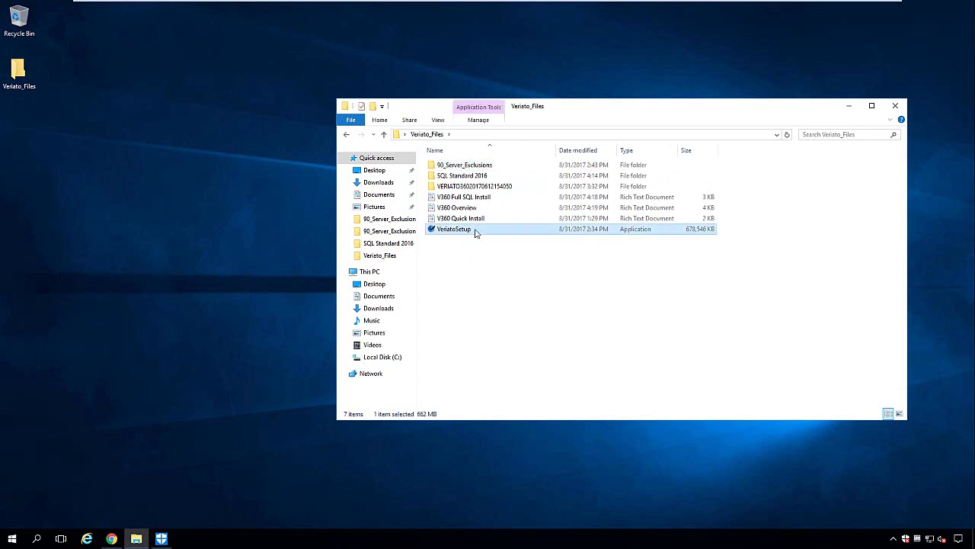
{"action": "mouse_move", "coordinate": [475, 233]}
{"action": "right_click", "coordinate": [486, 234]}
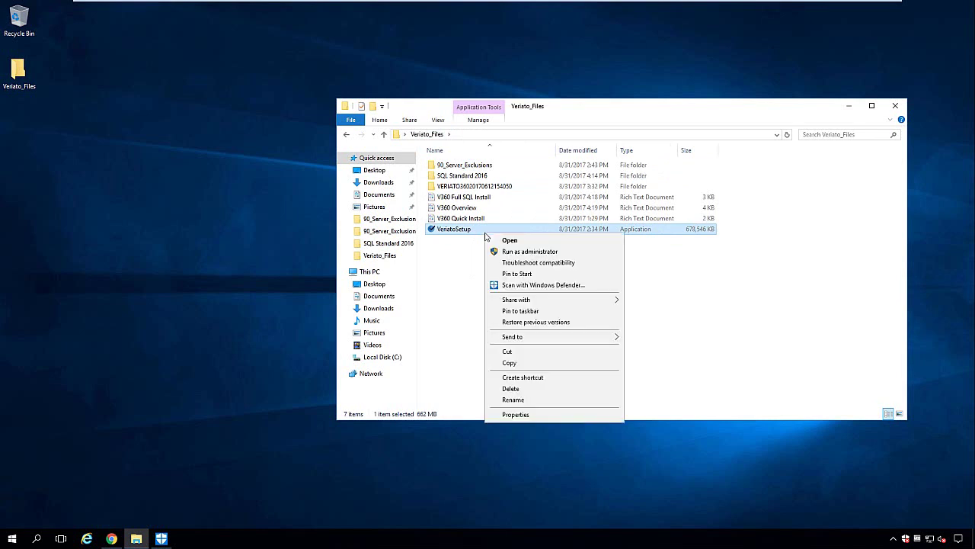
{"action": "left_click", "coordinate": [539, 255]}
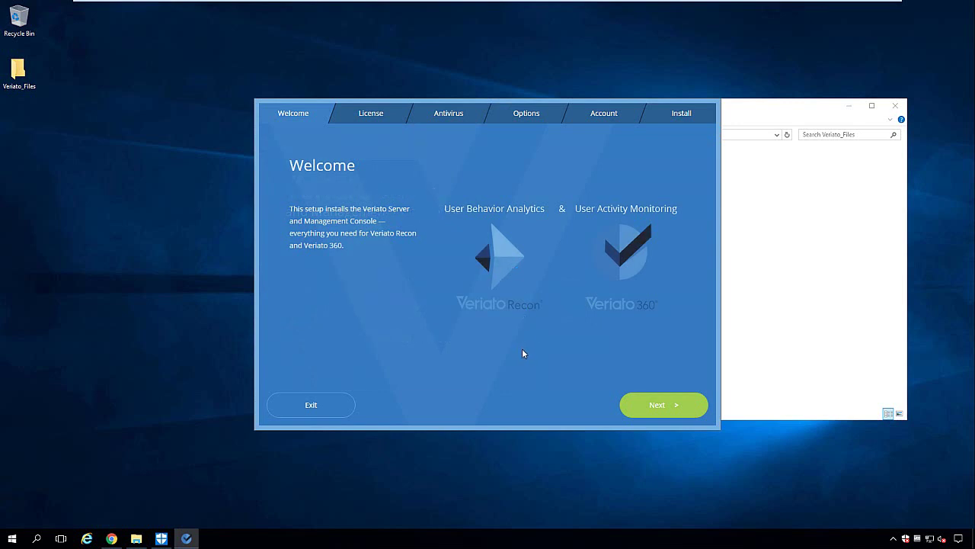
Step: Accept the Veriato end user license agreement and move past the antivirus guidance page
{"action": "left_click", "coordinate": [685, 406]}
{"action": "left_click_drag", "start_coordinate": [696, 214], "coordinate": [697, 329]}
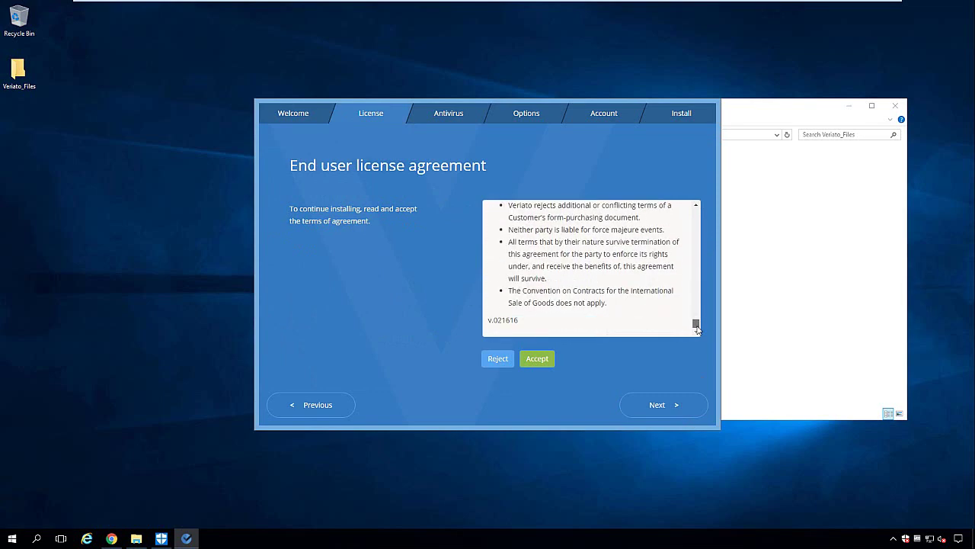
{"action": "left_click", "coordinate": [547, 362]}
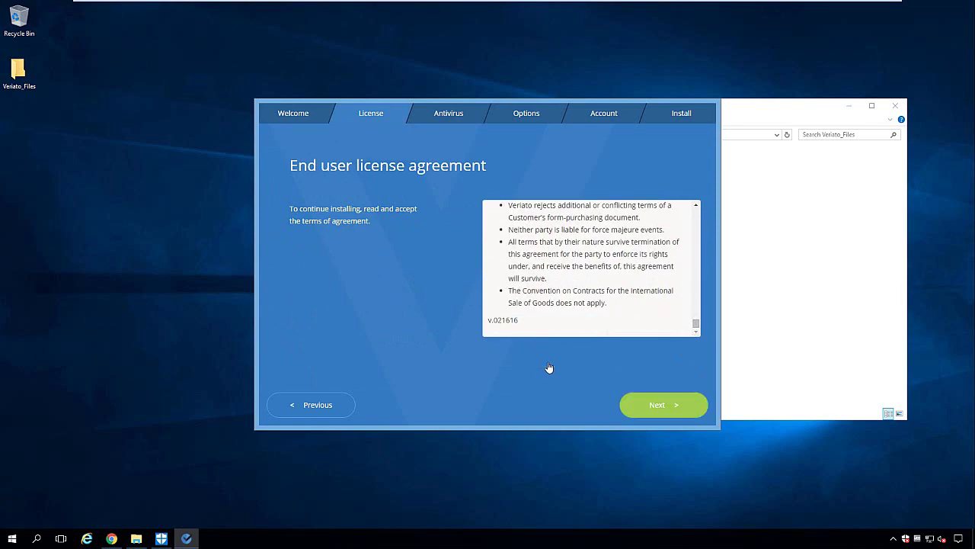
{"action": "left_click", "coordinate": [670, 406]}
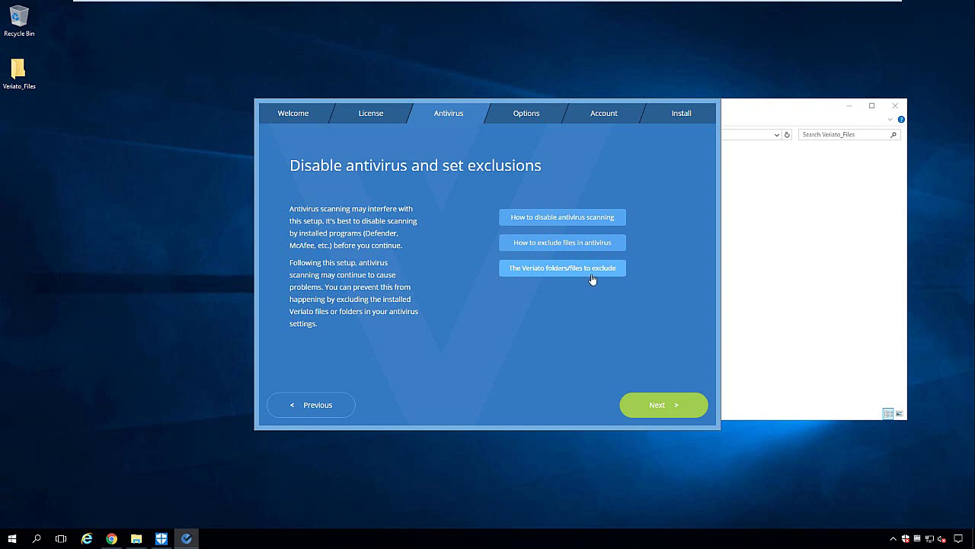
{"action": "left_click", "coordinate": [664, 413]}
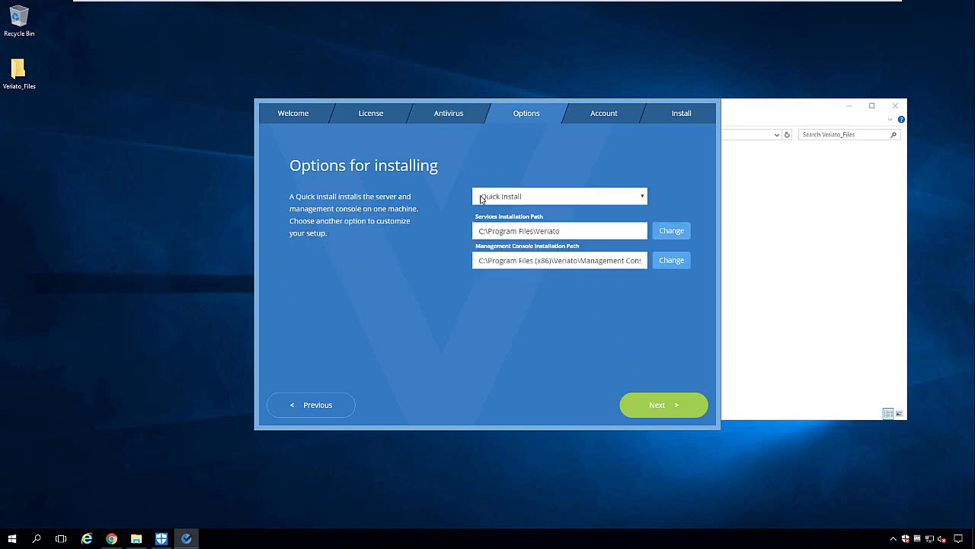
Step: Keep Quick Install as the installation type with default paths and continue
{"action": "left_click", "coordinate": [642, 198]}
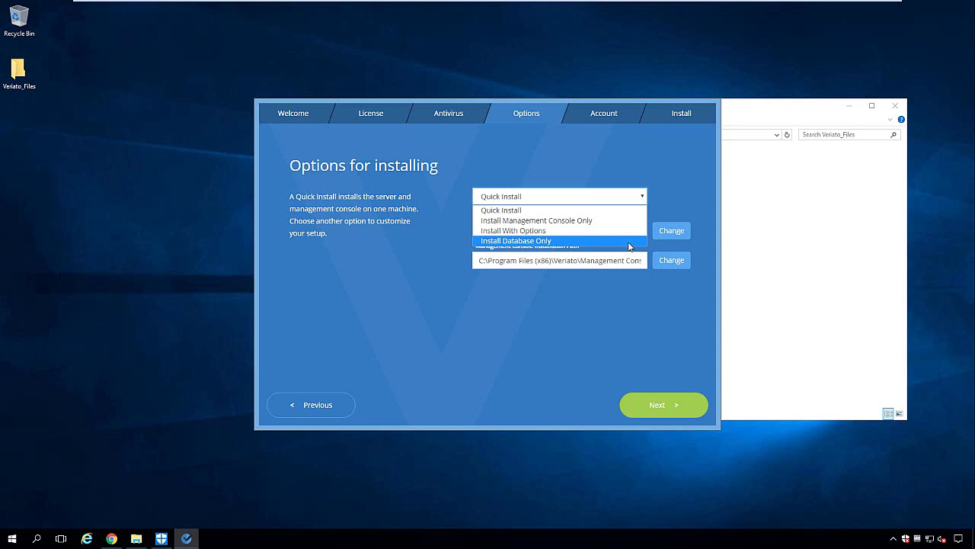
{"action": "left_click", "coordinate": [595, 147]}
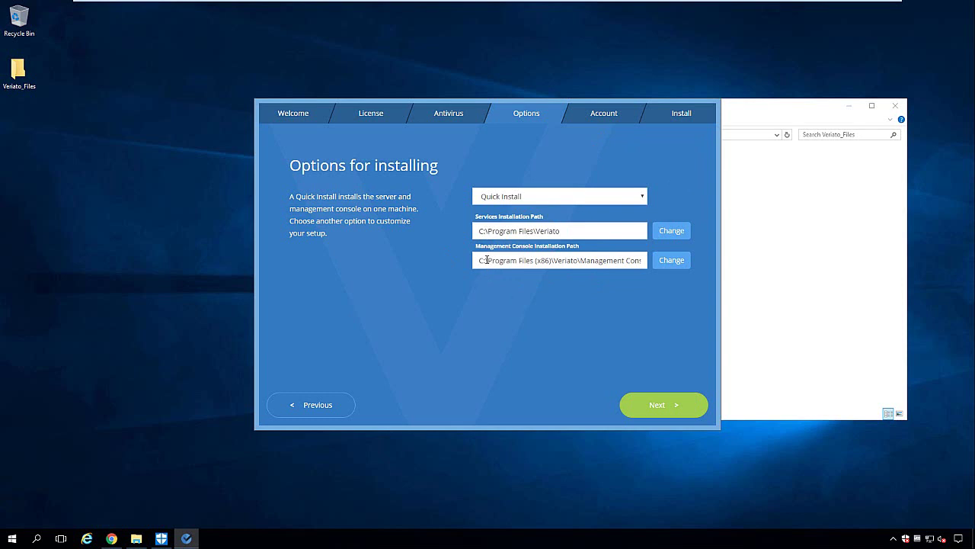
{"action": "left_click", "coordinate": [687, 406]}
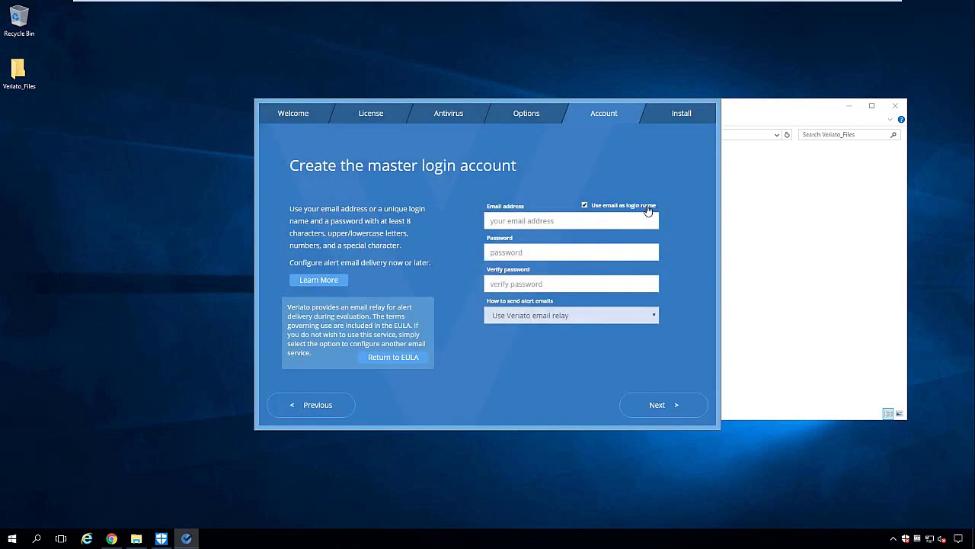
Step: Enter the account e-mail, a separate login name, and the password twice for the master account
{"action": "left_click", "coordinate": [585, 205]}
{"action": "left_click", "coordinate": [531, 223]}
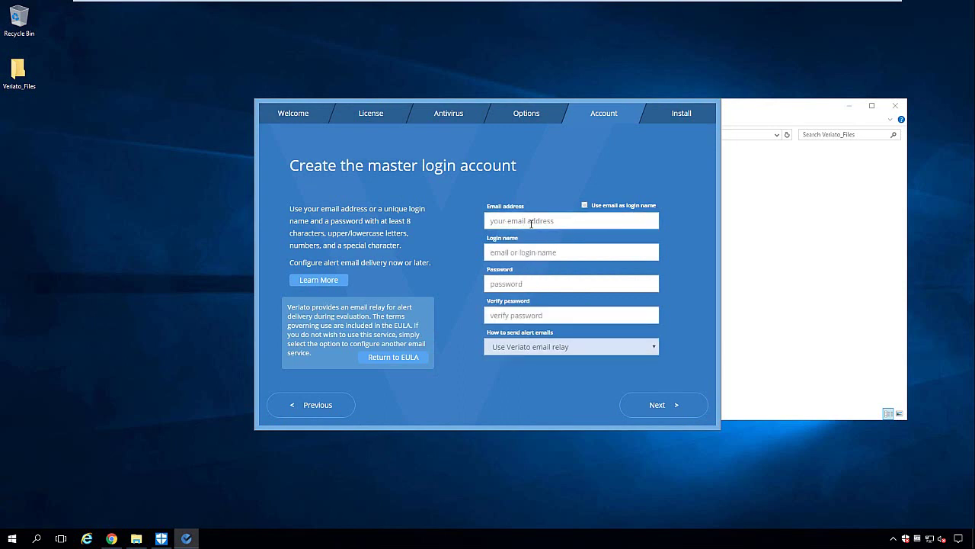
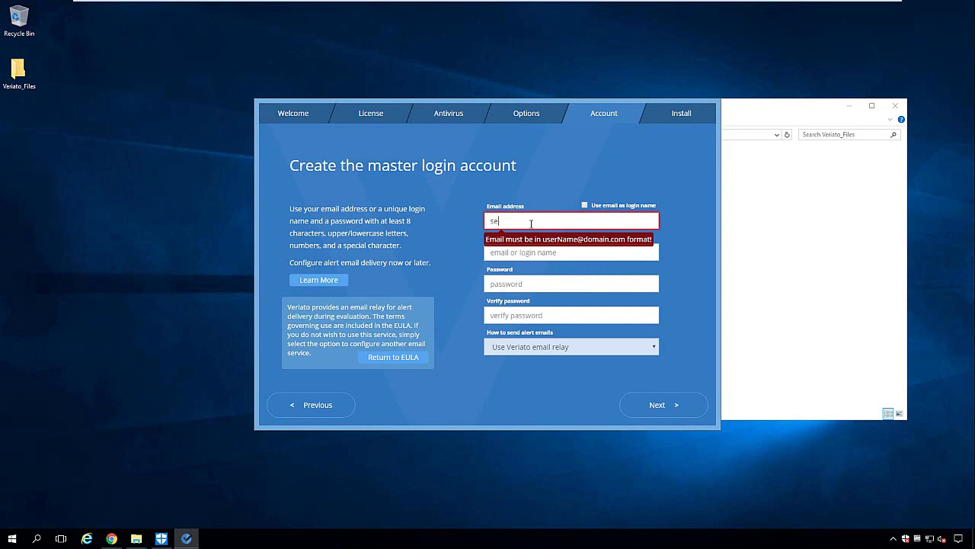
{"action": "key", "text": "Tab"}
{"action": "type", "text": "Veri"}
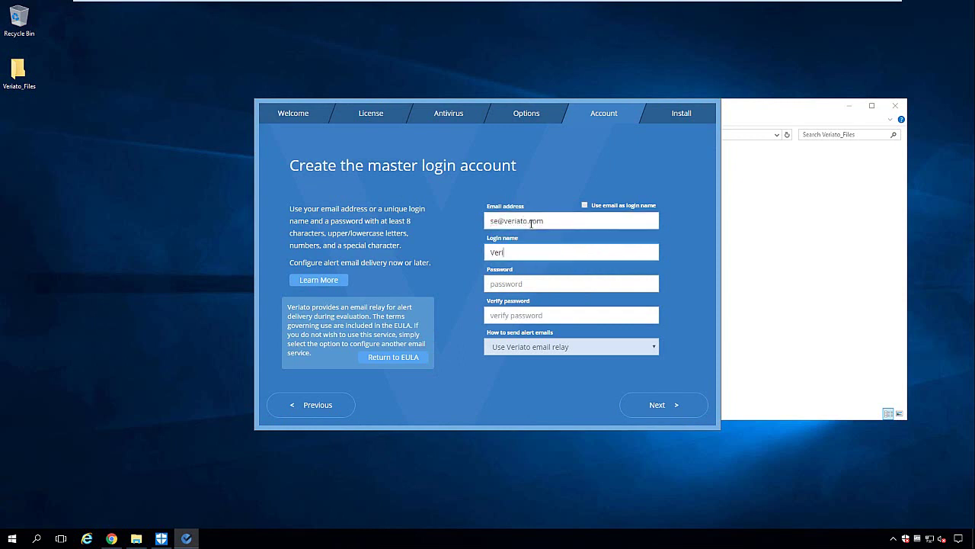
{"action": "type", "text": "ato"}
{"action": "key", "text": "Tab"}
{"action": "type", "text": "V********"}
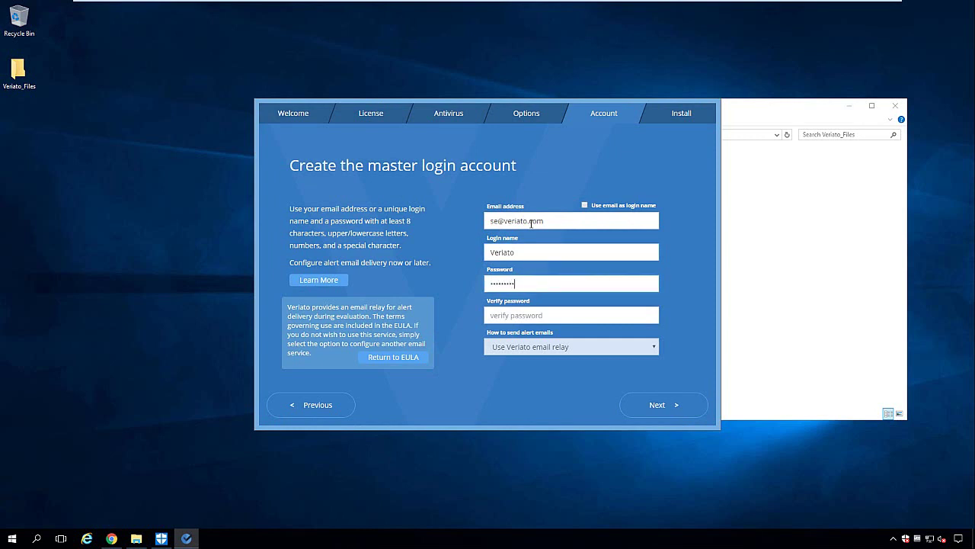
{"action": "type", "text": "*"}
{"action": "key", "text": "Tab"}
{"action": "type", "text": "*******"}
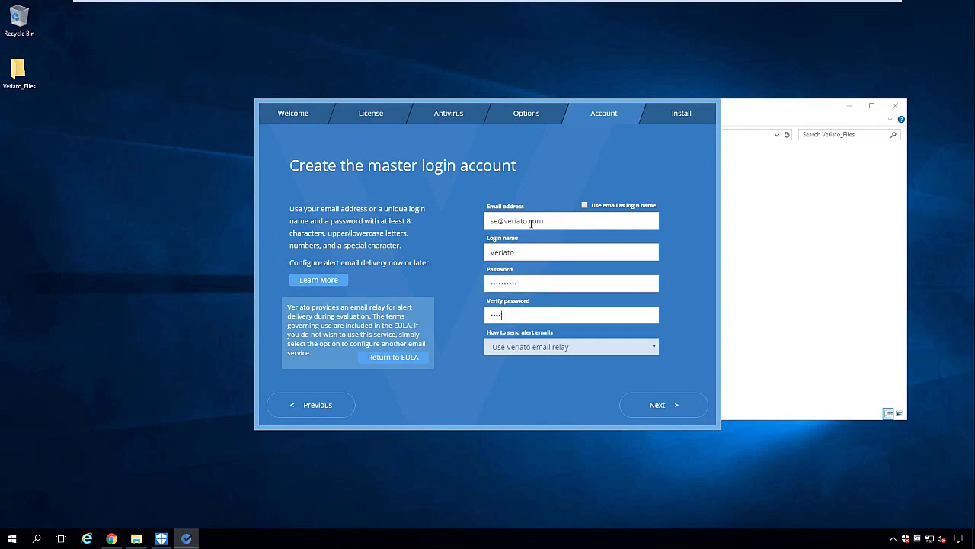
{"action": "type", "text": "***"}
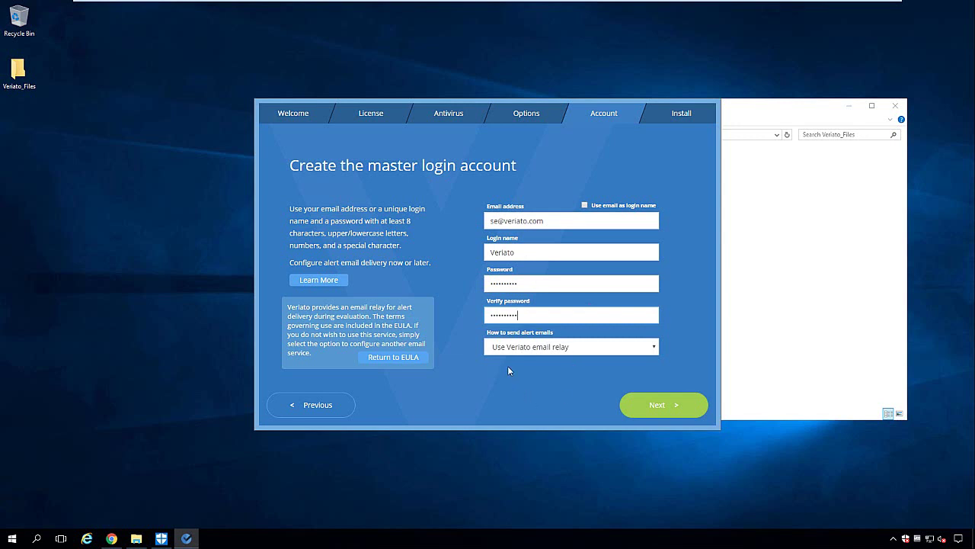
Step: Keep the Veriato email relay for alerts and start the installation
{"action": "left_click", "coordinate": [586, 350]}
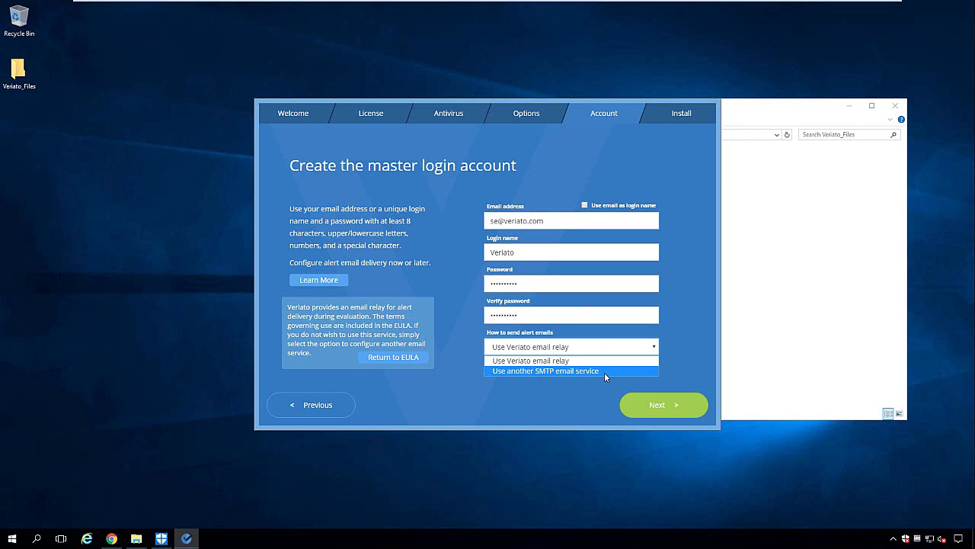
{"action": "left_click", "coordinate": [533, 361]}
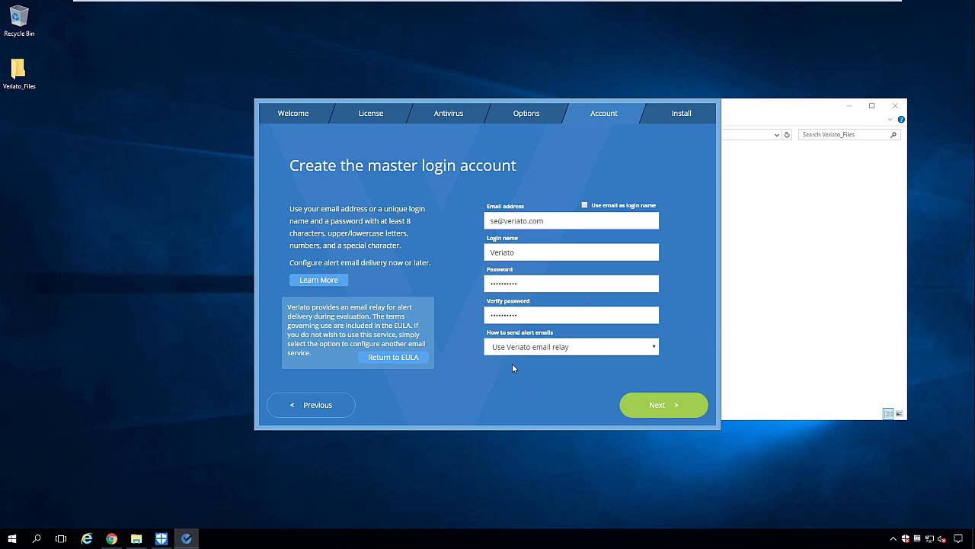
{"action": "left_click", "coordinate": [662, 405]}
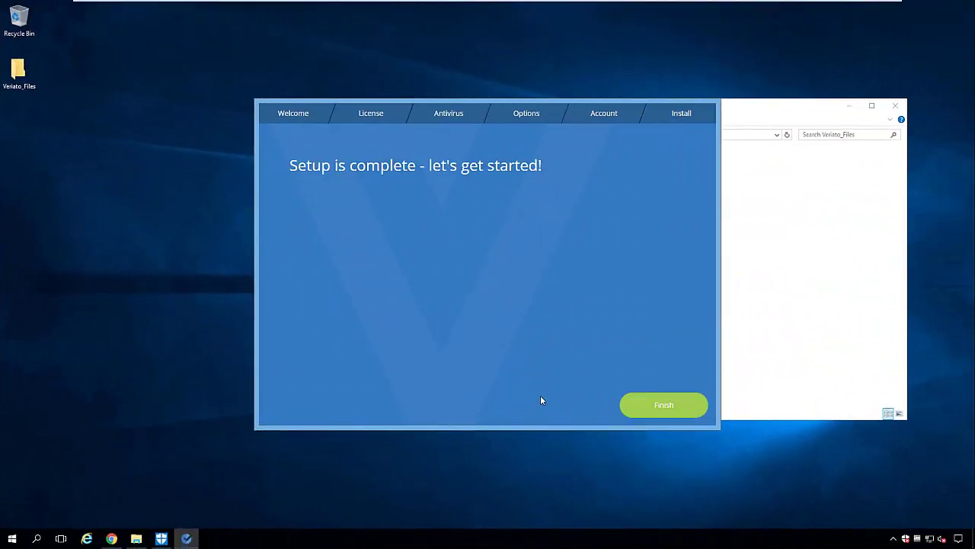
Step: Wait for Setup to complete, then finish and close the installer
{"action": "left_click", "coordinate": [659, 409]}
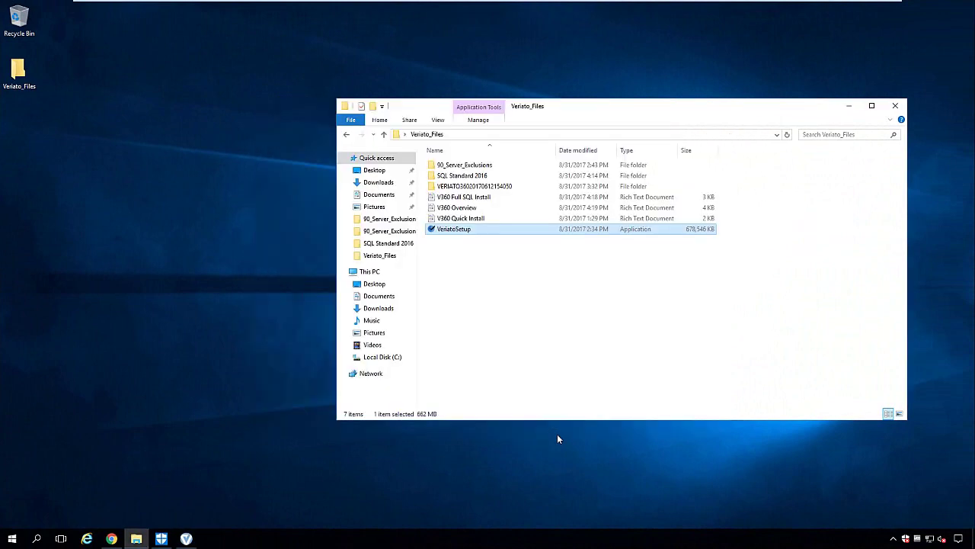
Step: Close File Explorer and launch Windows Firewall with Advanced Security by searching 'fire'
{"action": "left_click", "coordinate": [895, 105]}
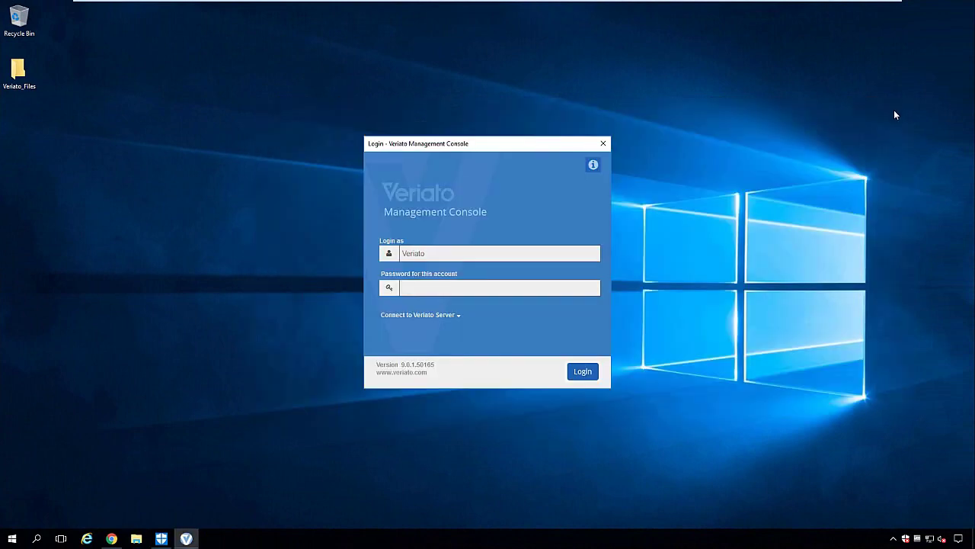
{"action": "left_click", "coordinate": [170, 419]}
{"action": "key", "text": "super"}
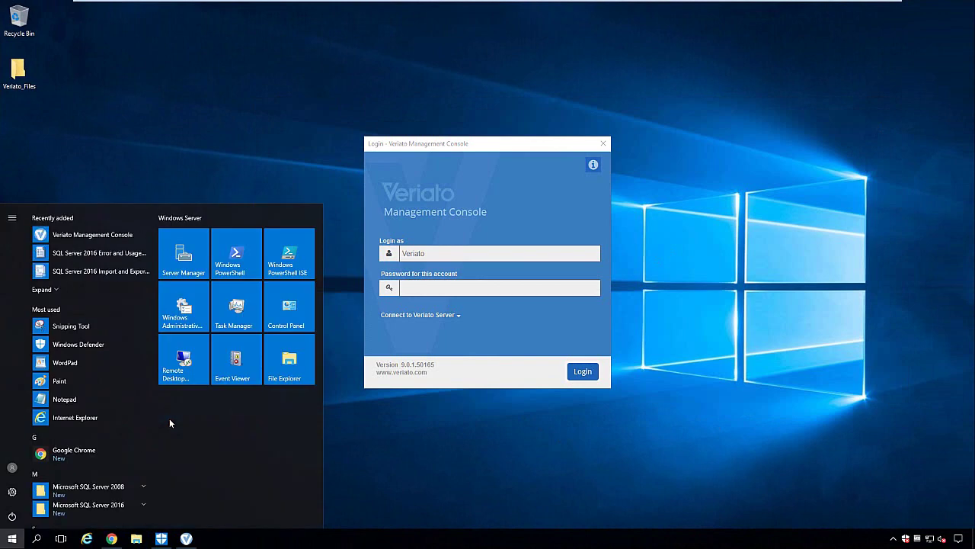
{"action": "type", "text": "fire"}
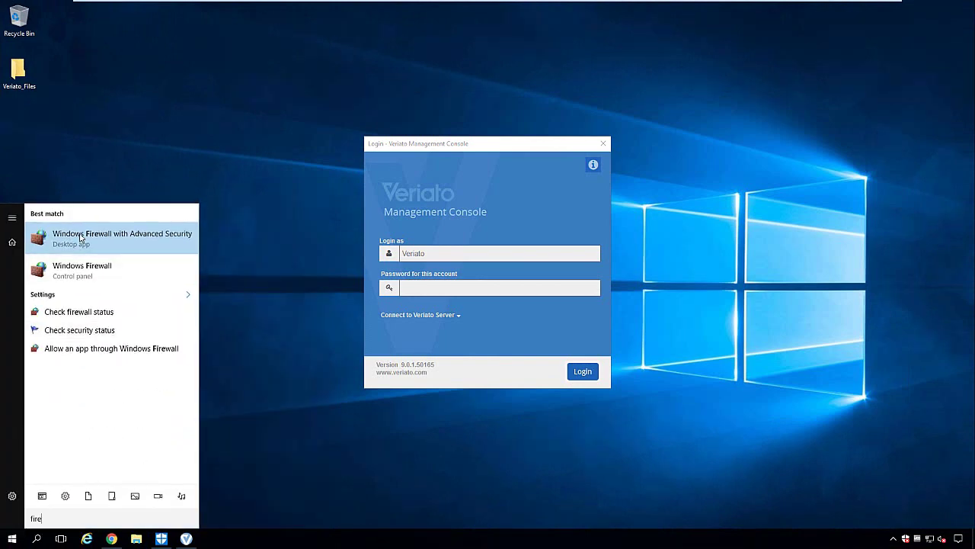
{"action": "left_click", "coordinate": [82, 238]}
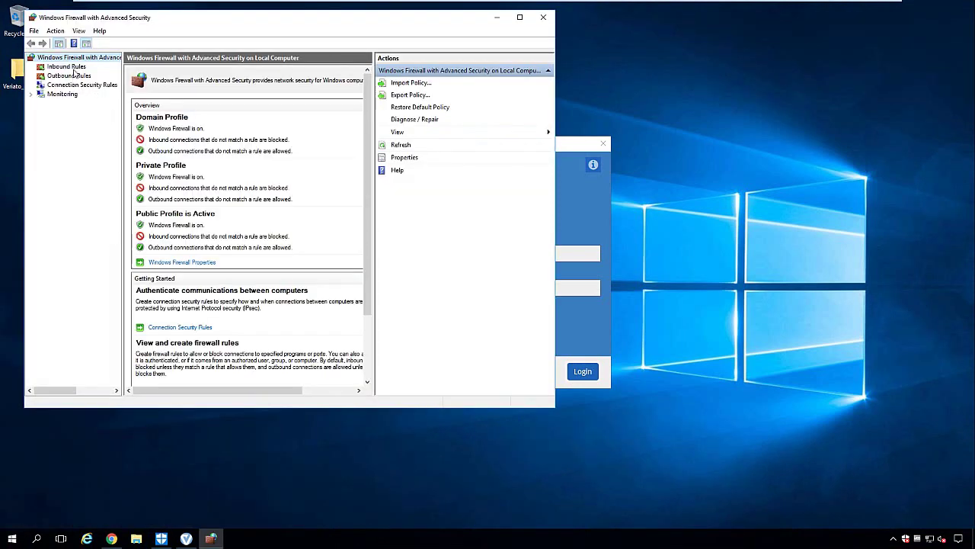
Step: Sort the maximized Inbound Rules by local port and select the Veriato 360 Service TCP rule on 443
{"action": "left_click", "coordinate": [68, 67]}
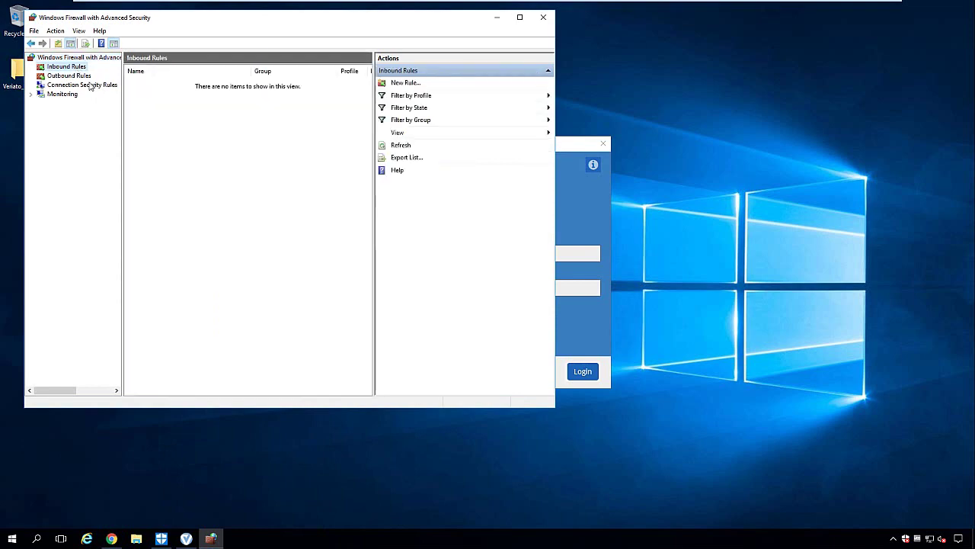
{"action": "double_click", "coordinate": [420, 17]}
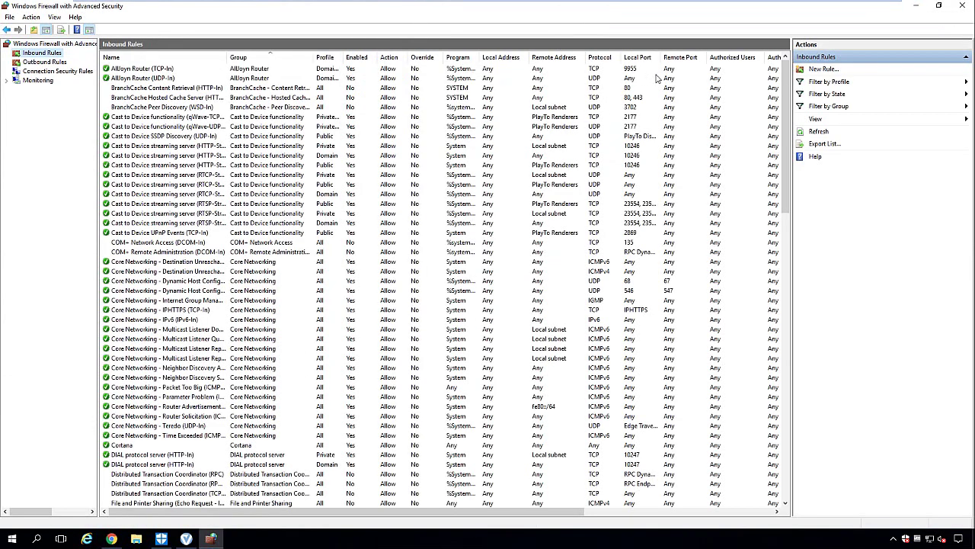
{"action": "left_click", "coordinate": [639, 58]}
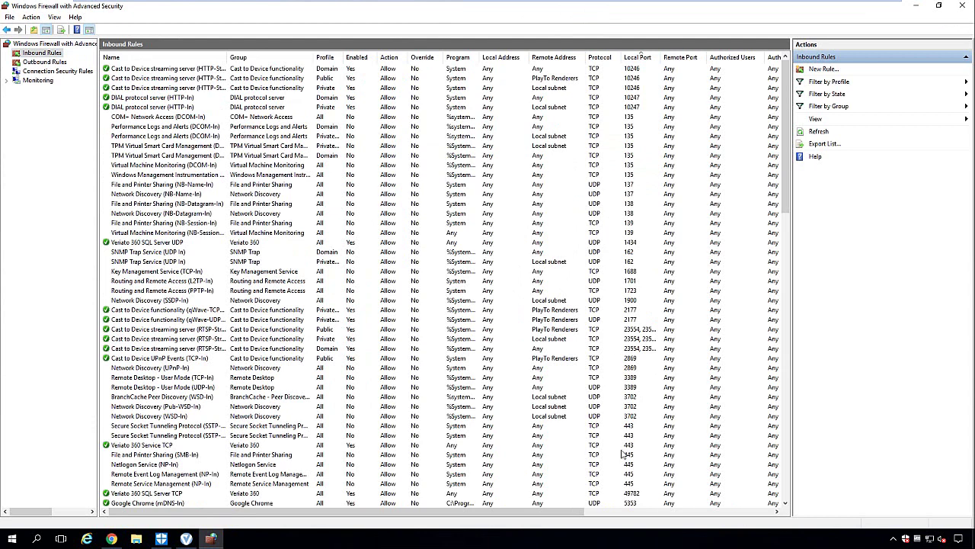
{"action": "left_click", "coordinate": [629, 436]}
{"action": "left_click", "coordinate": [632, 445]}
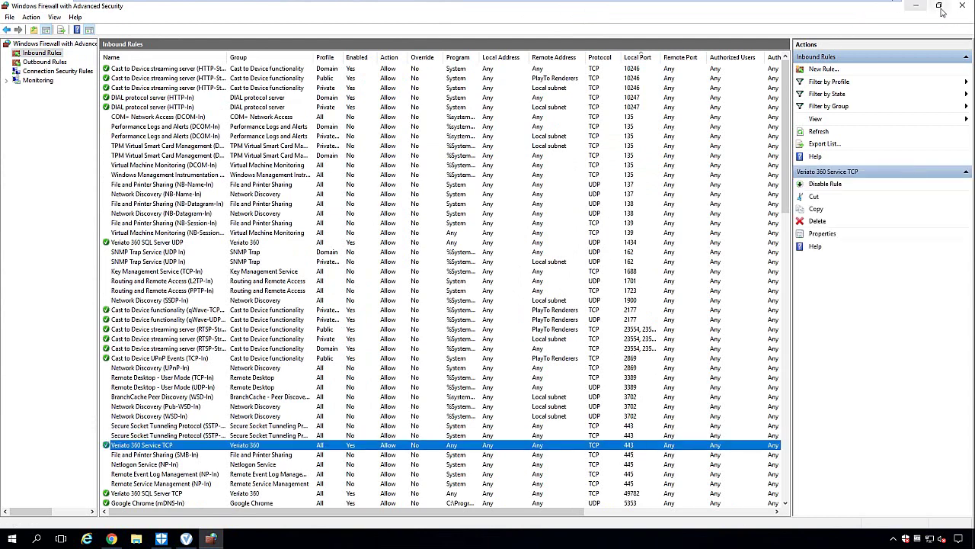
Step: Close the firewall console and log in to the Management Console on server port 443 with the password
{"action": "left_click", "coordinate": [966, 8]}
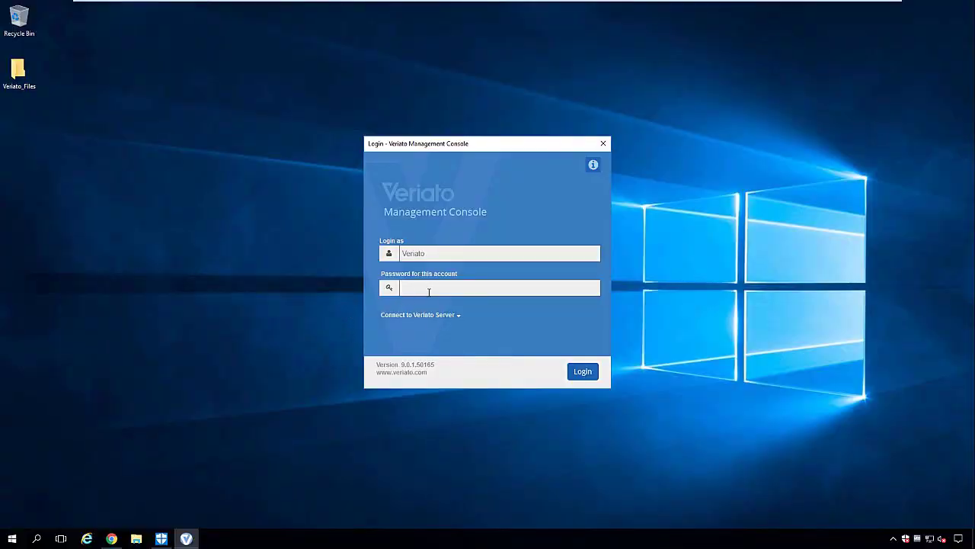
{"action": "left_click", "coordinate": [459, 316]}
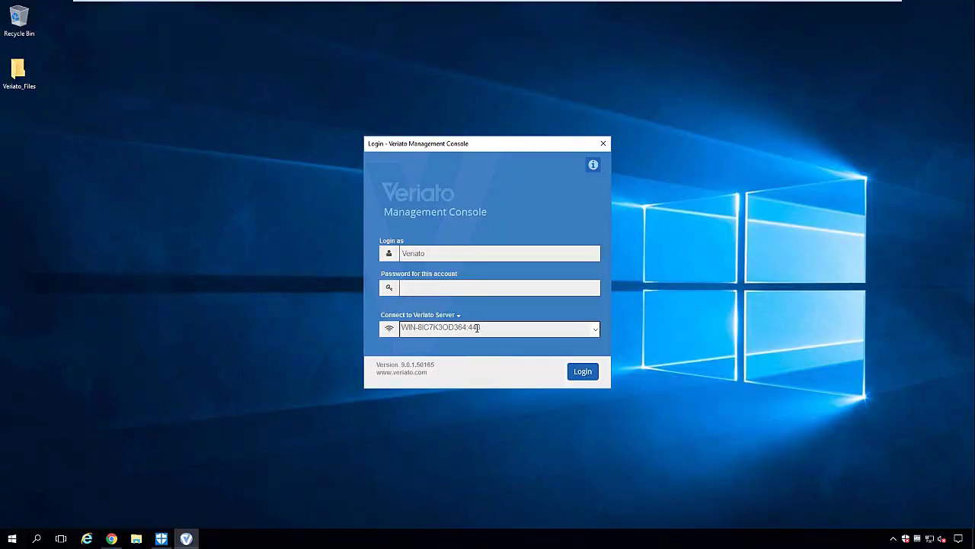
{"action": "left_click_drag", "start_coordinate": [482, 326], "coordinate": [402, 327]}
{"action": "left_click", "coordinate": [409, 289]}
{"action": "type", "text": "**********"}
{"action": "key", "text": "Return"}
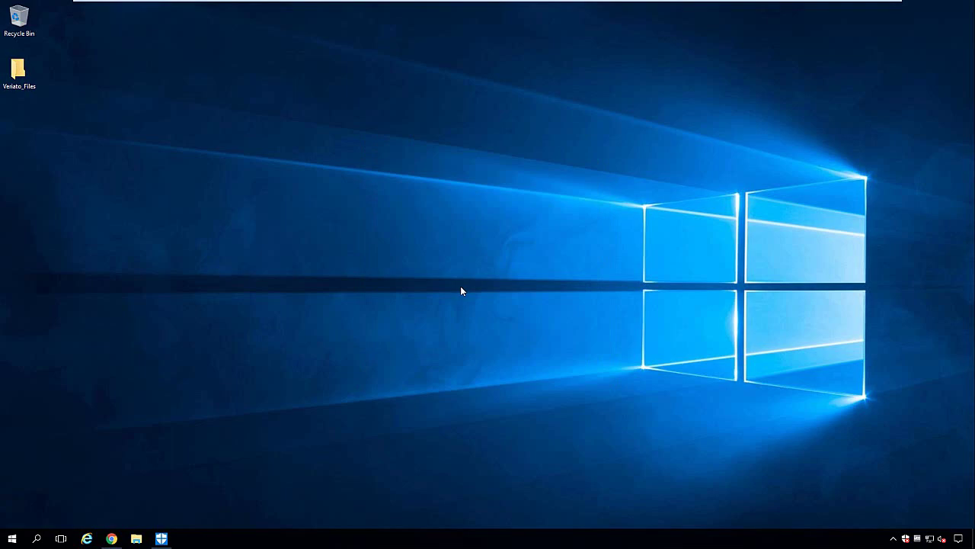